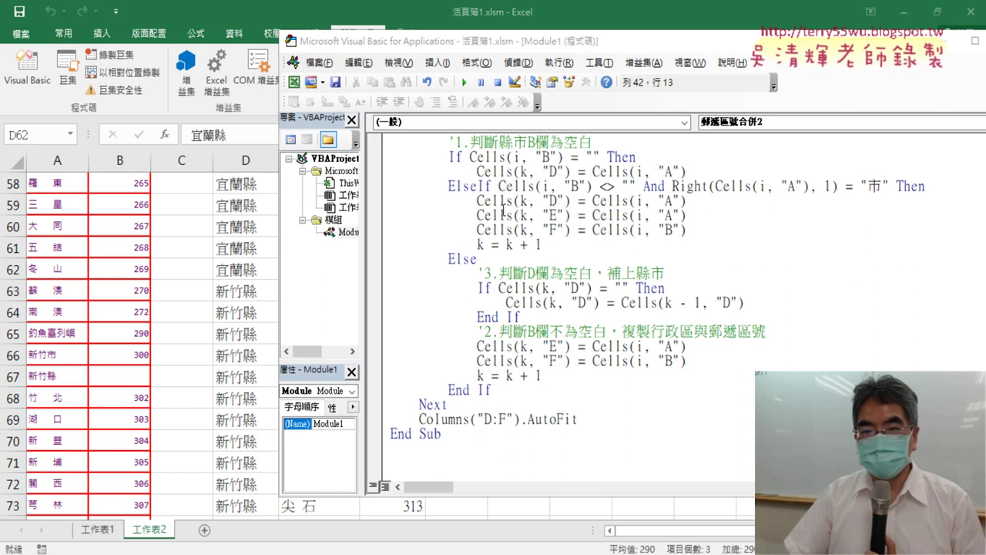
- Clear the contents of columns D to F on 工作表2
left_click_drag(545, 242, 506, 244)
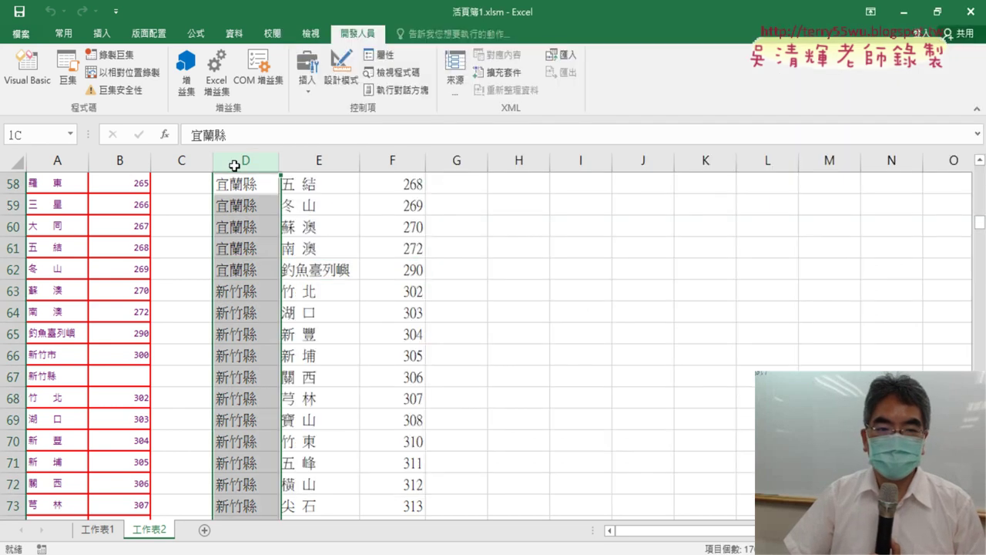
left_click_drag(245, 161, 390, 158)
key("Delete")
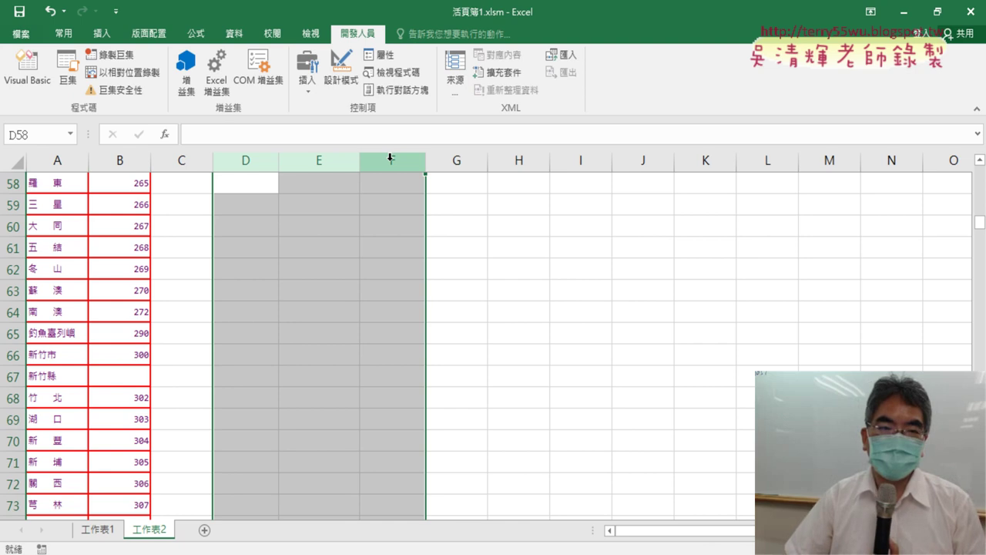
- Rerun the macro to rebuild the list, then select the new 新竹市 row (code 300)
left_click(26, 69)
left_click(508, 247)
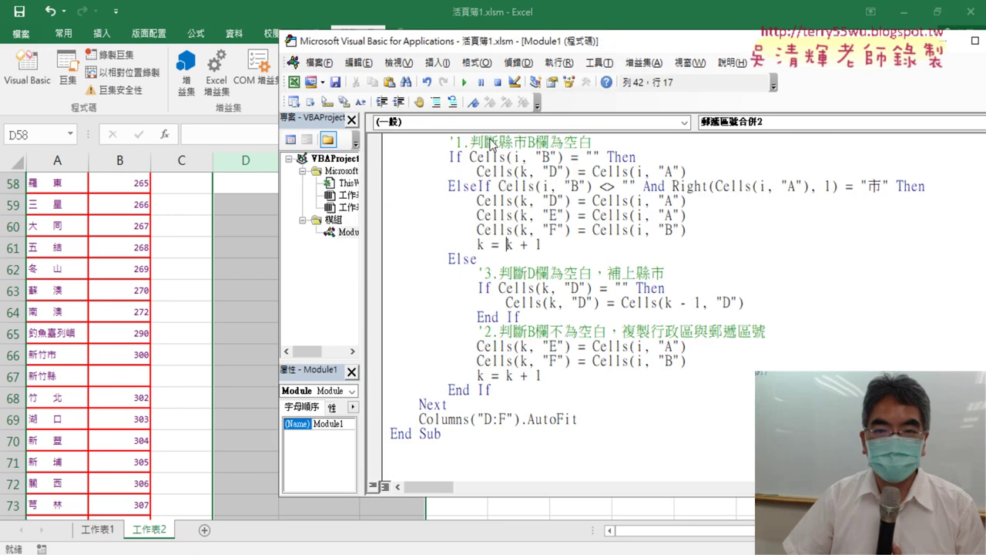
left_click(464, 82)
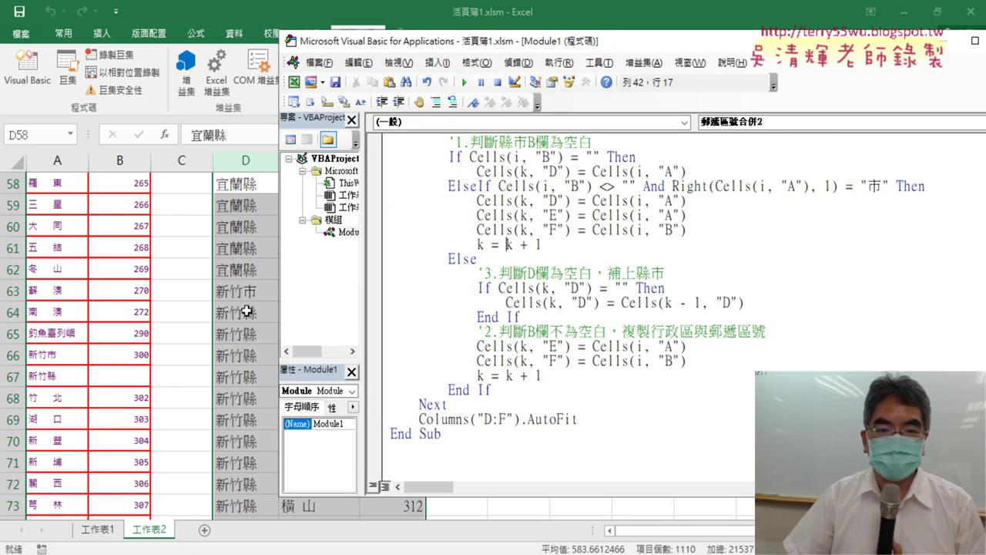
left_click_drag(243, 289, 401, 290)
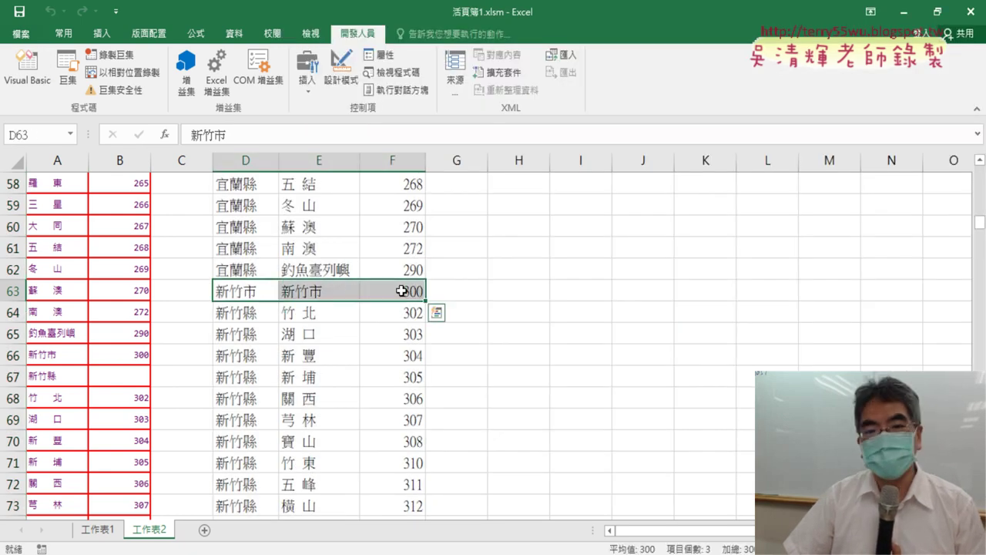
- Fill the 新竹市 row D63:F63 and the 嘉義市 row D177:F177 with yellow
left_click(63, 33)
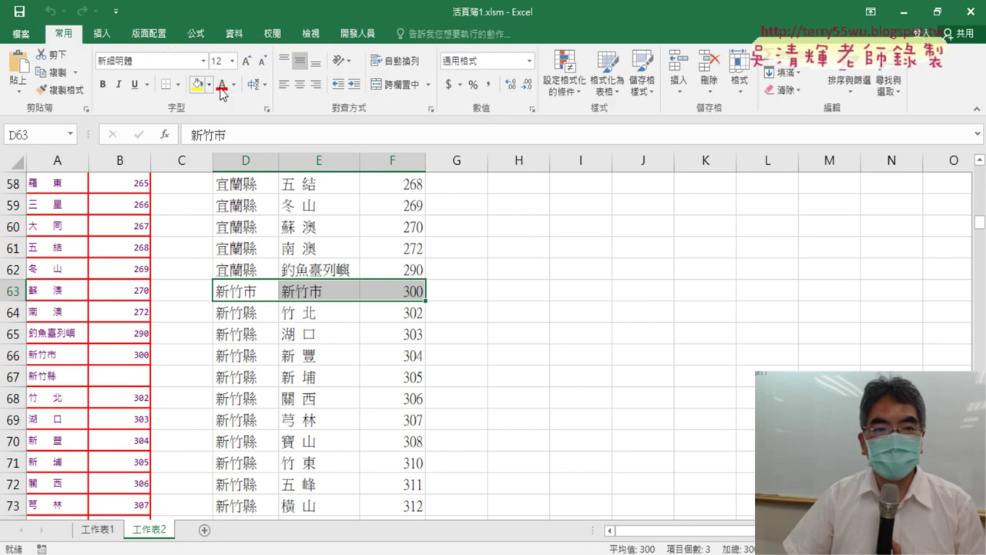
left_click(197, 85)
scroll(548, 329, "down", 4)
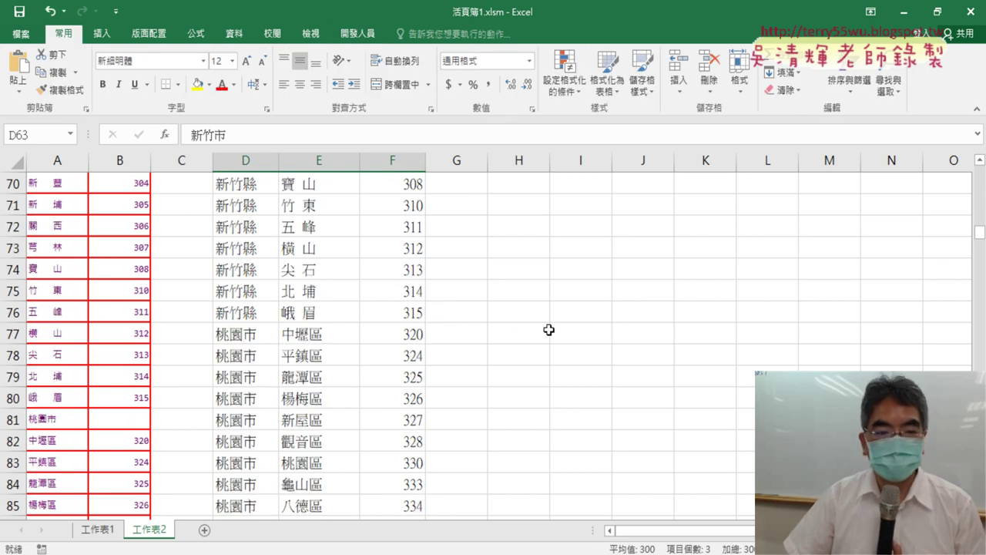
scroll(548, 330, "down", 3)
scroll(549, 329, "down", 4)
scroll(549, 330, "down", 3)
scroll(549, 329, "down", 3)
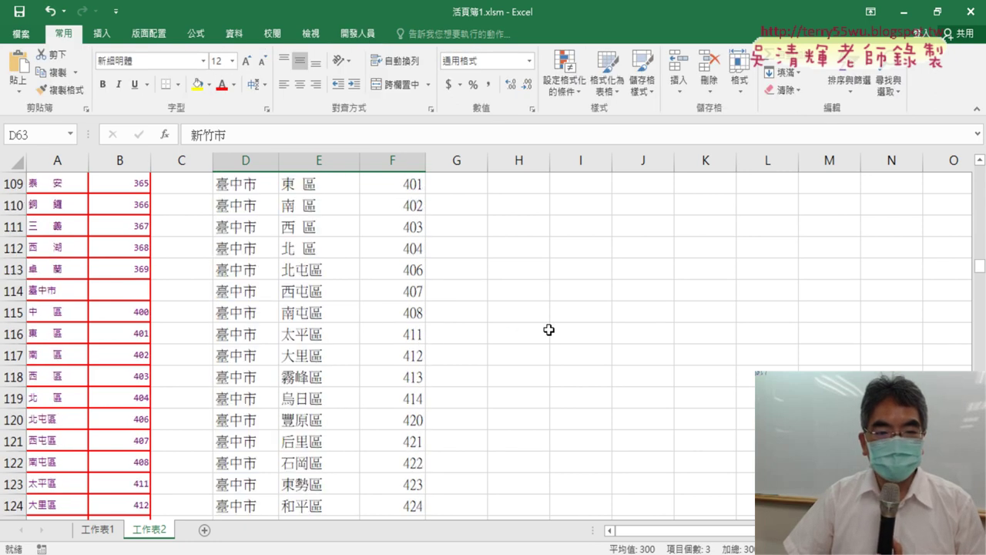
scroll(549, 330, "down", 8)
scroll(549, 330, "down", 3)
scroll(549, 330, "down", 5)
scroll(549, 330, "down", 3)
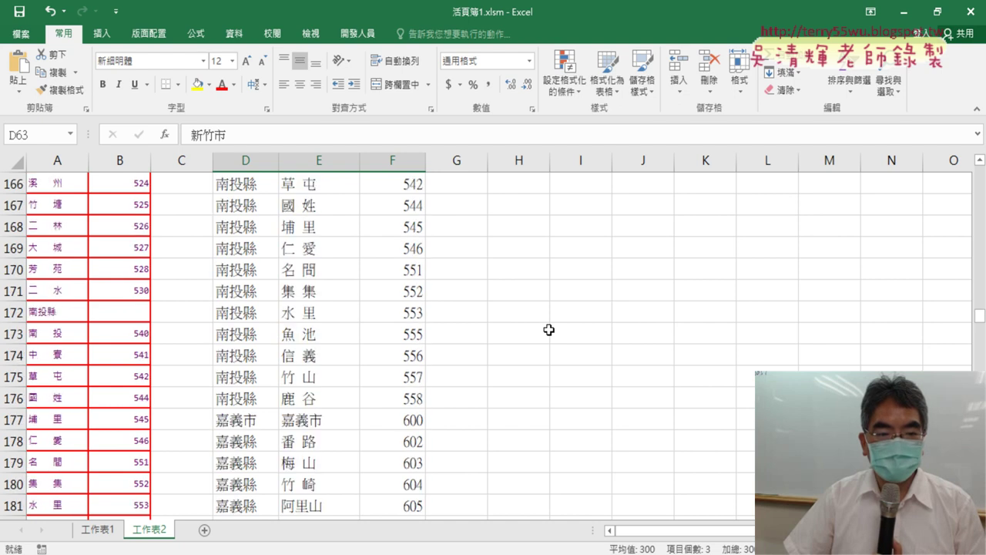
left_click_drag(233, 420, 401, 421)
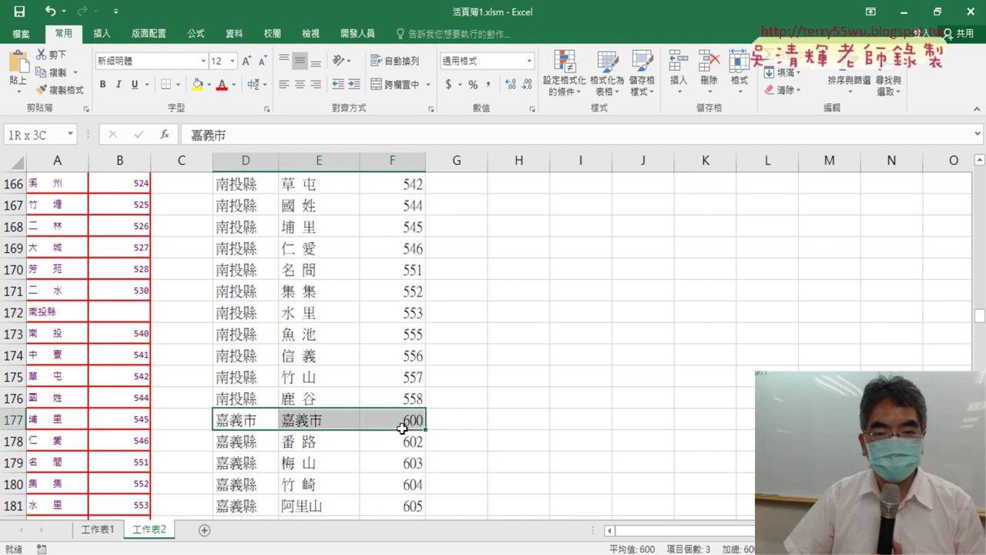
left_click(197, 83)
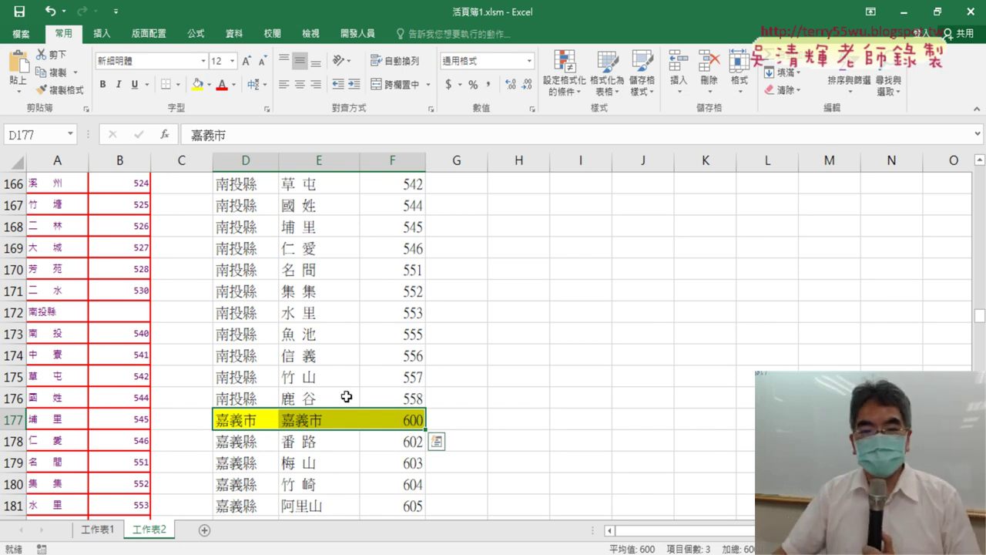
left_click(358, 34)
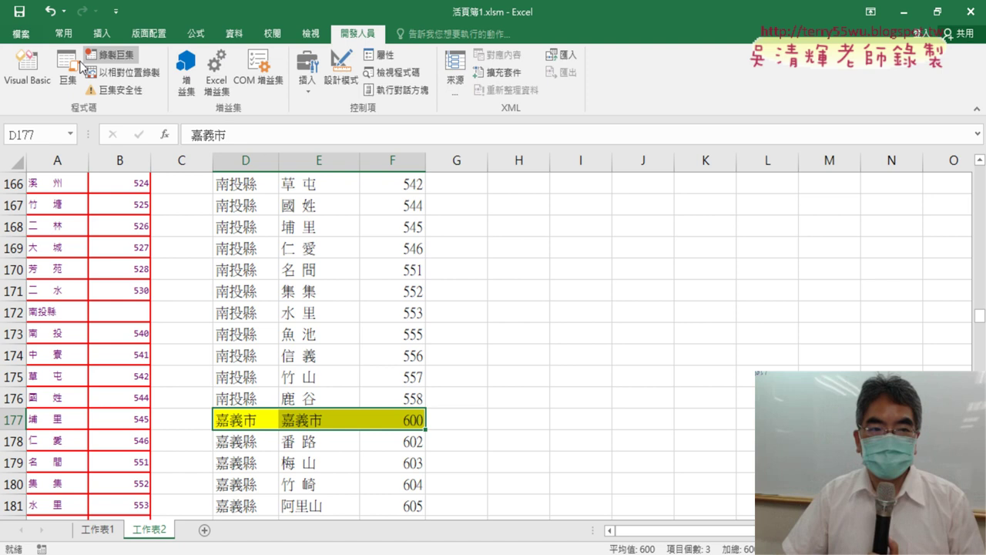
- In the VBA editor, add a blank line below the ElseIf city branch
left_click(27, 68)
left_click_drag(542, 244, 384, 188)
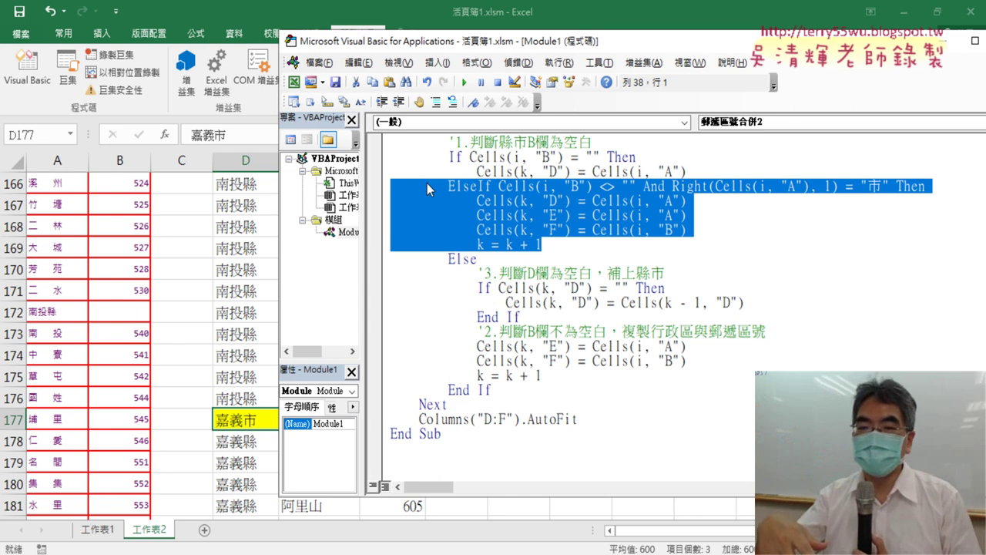
left_click(568, 251)
key("Return")
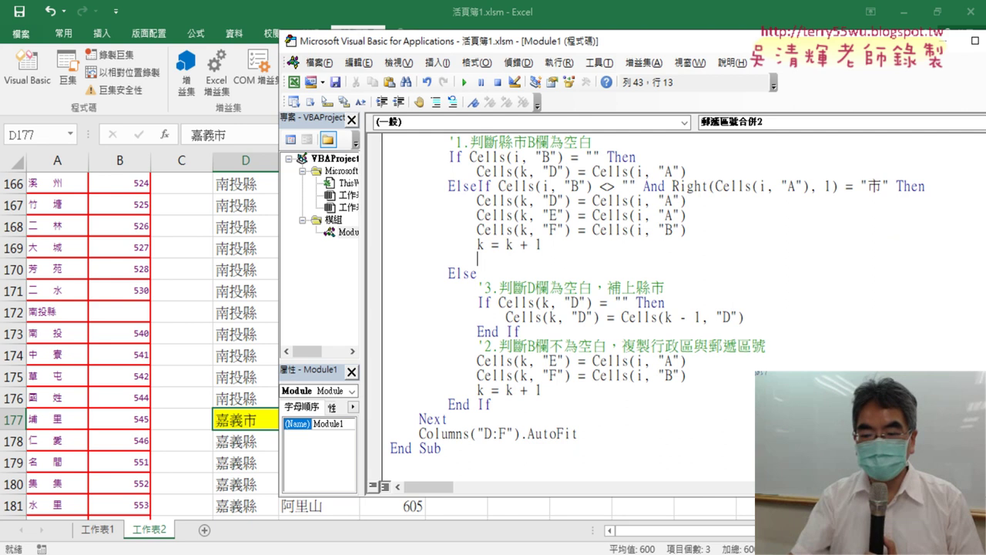
key("BackSpace")
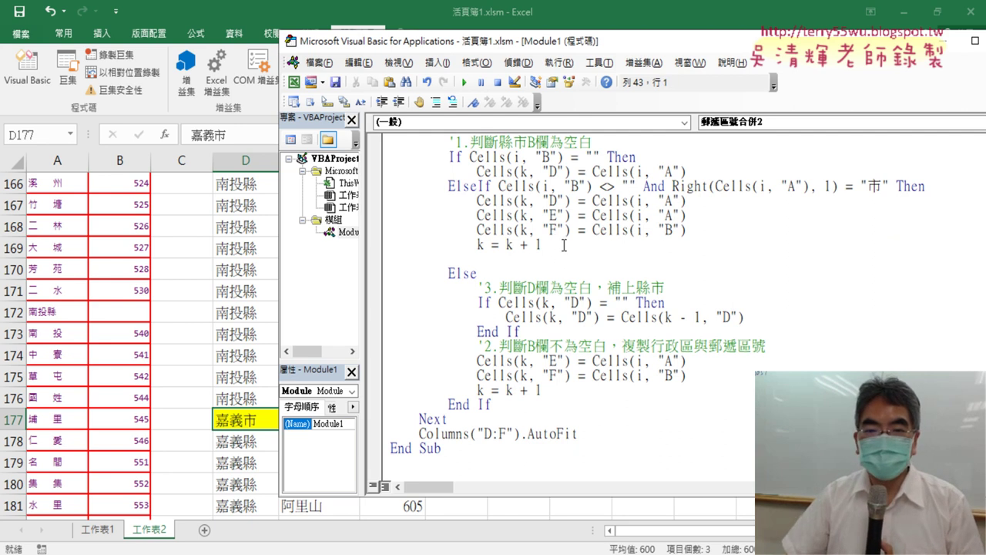
- Copy the ElseIf city branch and paste a second copy onto the blank line
left_click_drag(564, 246, 390, 186)
right_click(484, 222)
left_click(524, 243)
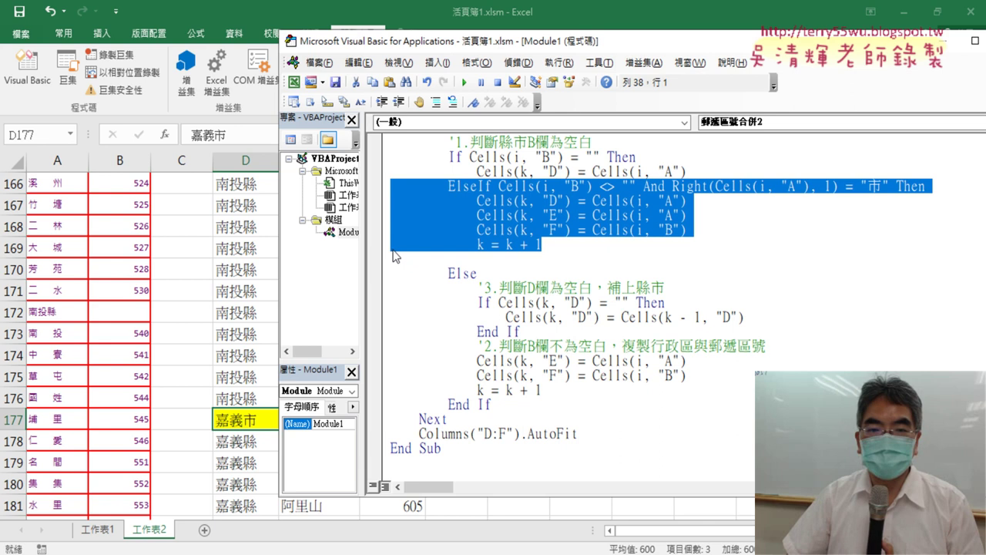
left_click(395, 253)
key("ctrl+v")
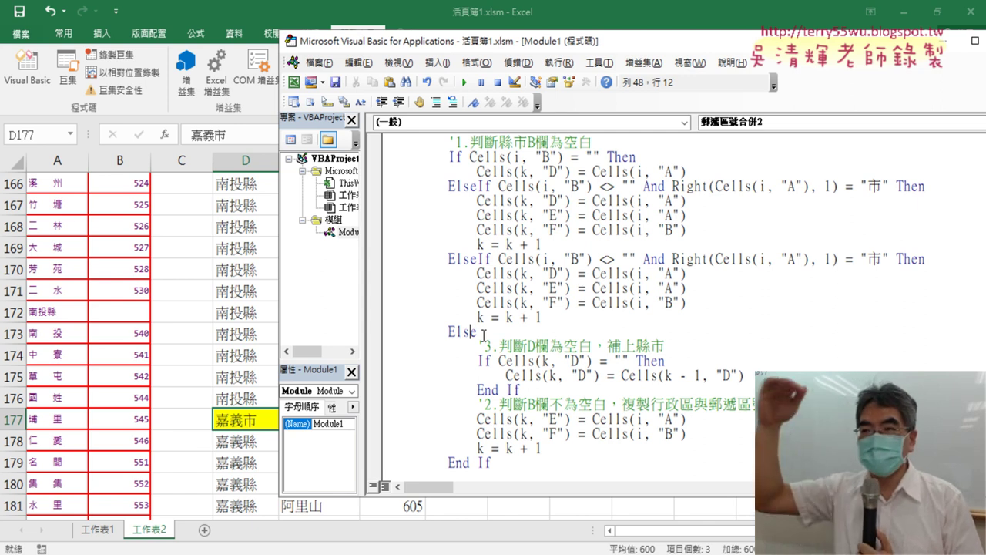
- Undo the pasted block and extra blank line, then return to sheet 工作表1
key("ctrl+z")
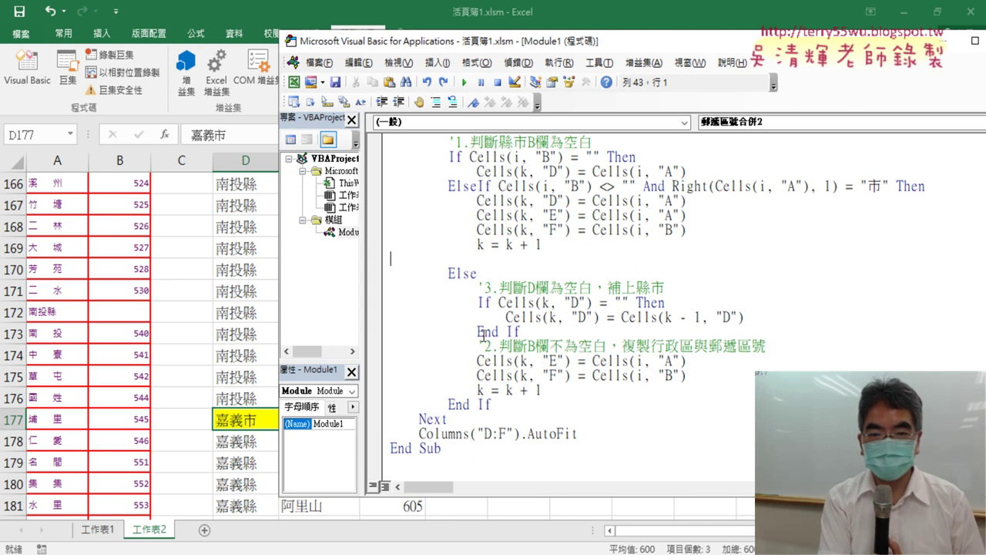
key("ctrl+z")
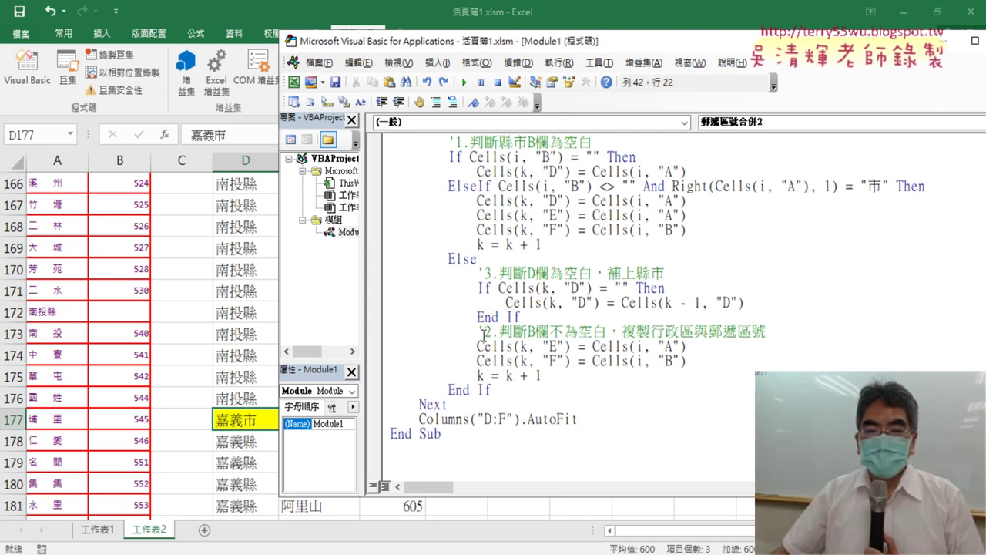
left_click(254, 274)
left_click(98, 529)
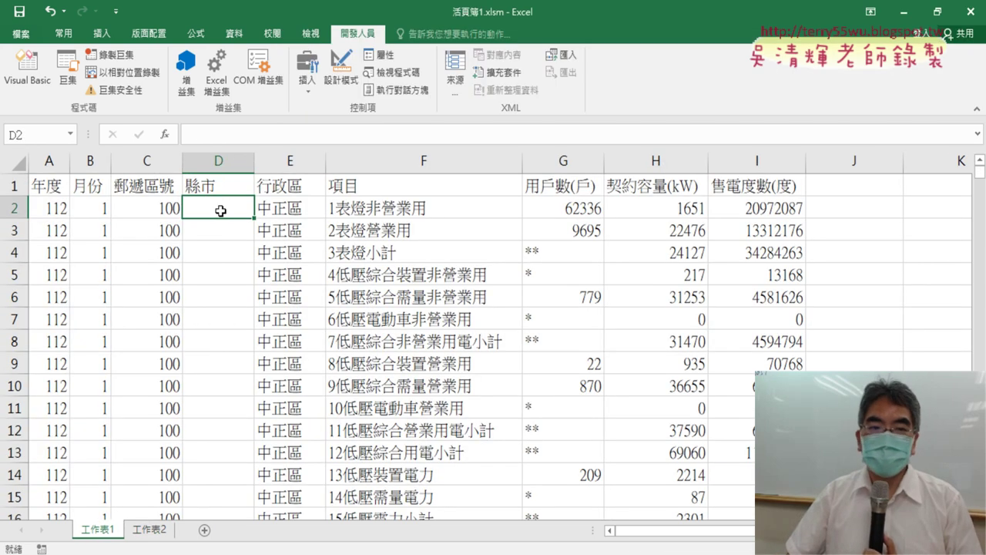
- On 工作表1, inspect the 縣市 column D and cells C2 and D2
left_click(219, 159)
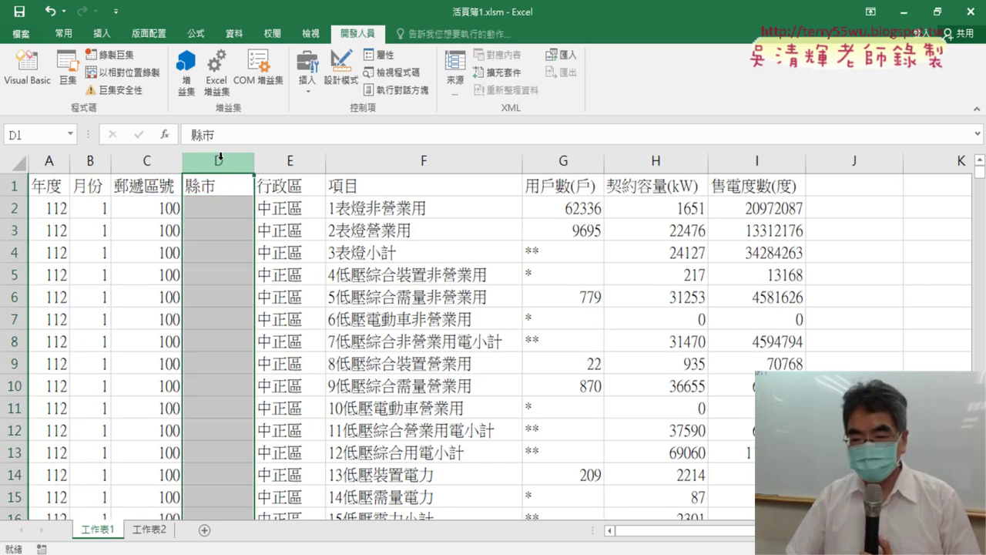
left_click(161, 216)
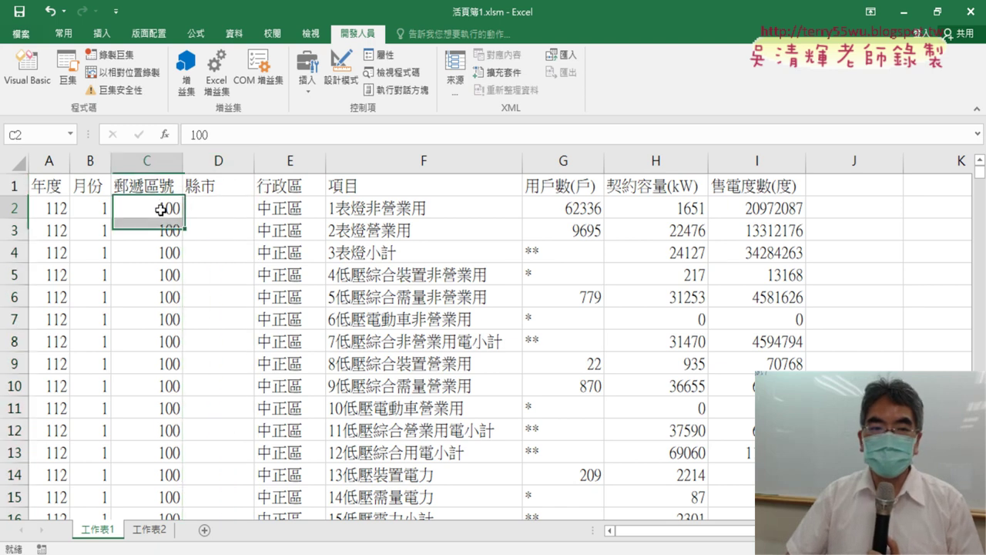
left_click(224, 209)
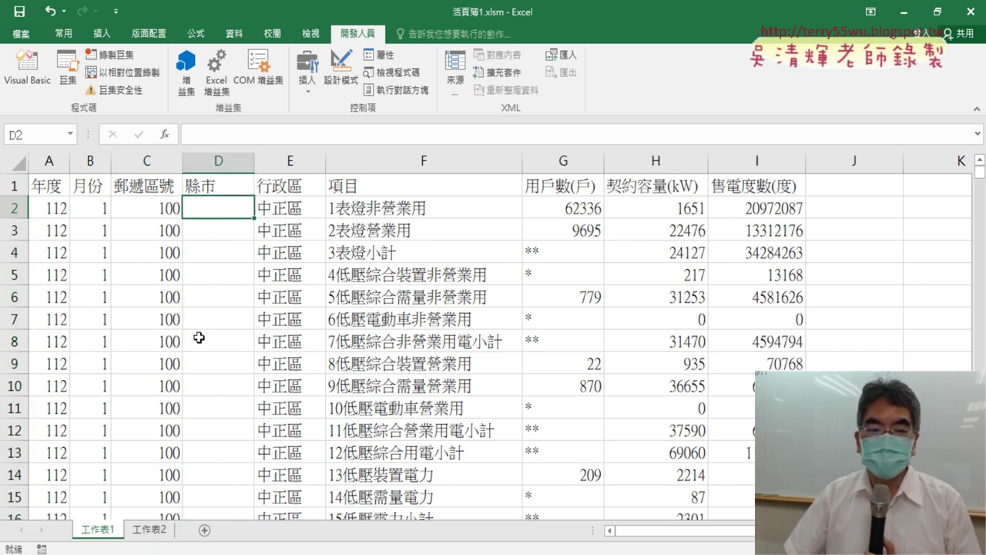
- Return to 工作表2 and select the postal-code column F
left_click(162, 534)
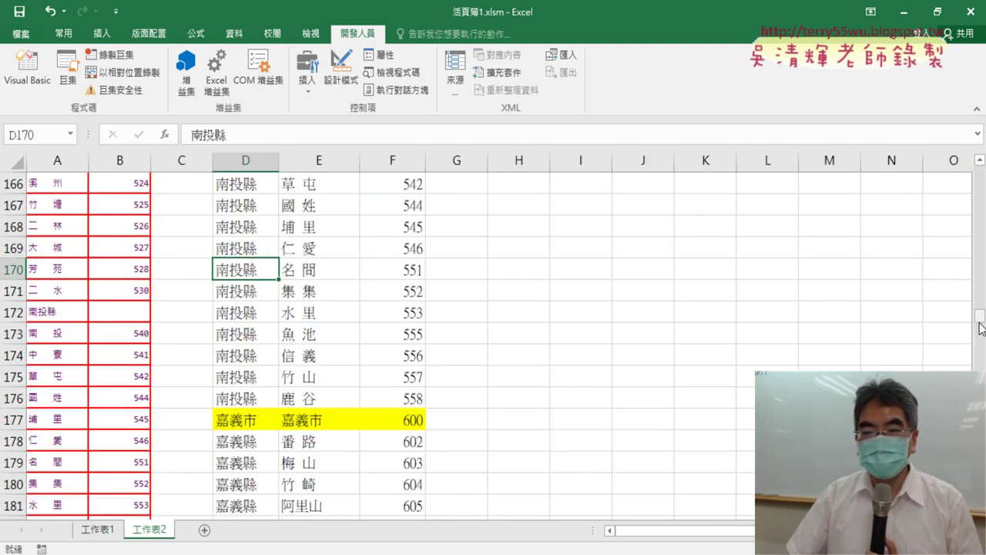
left_click_drag(980, 316, 980, 171)
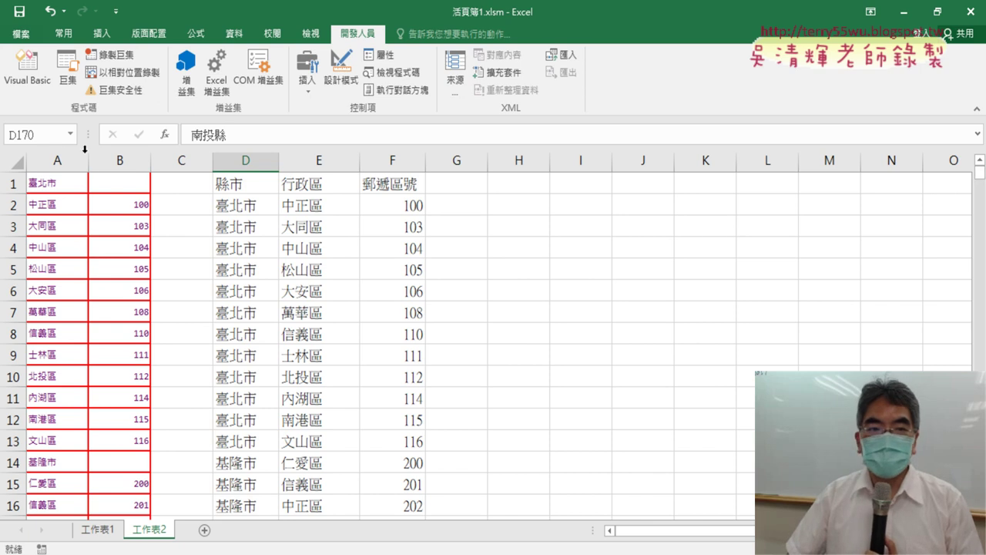
left_click_drag(85, 148, 139, 155)
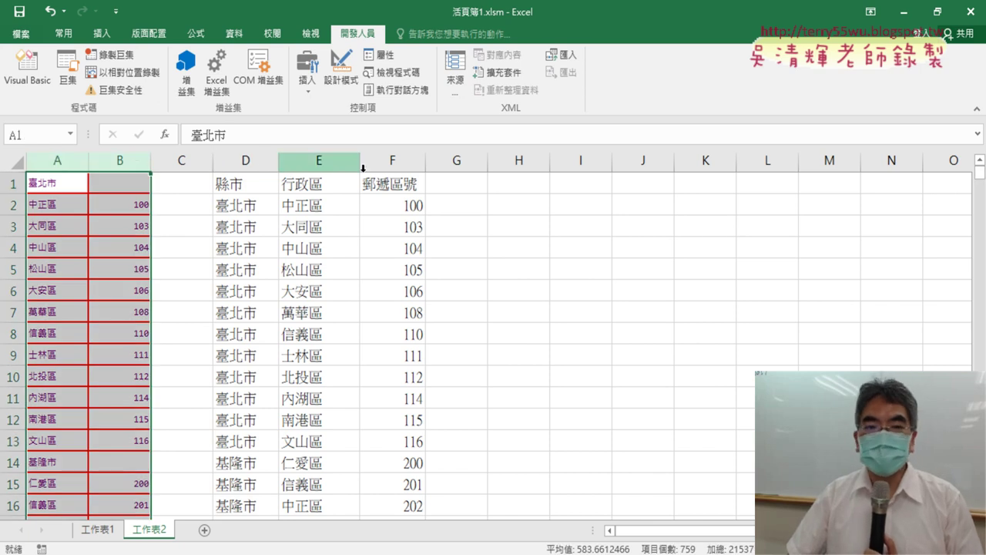
left_click(401, 161)
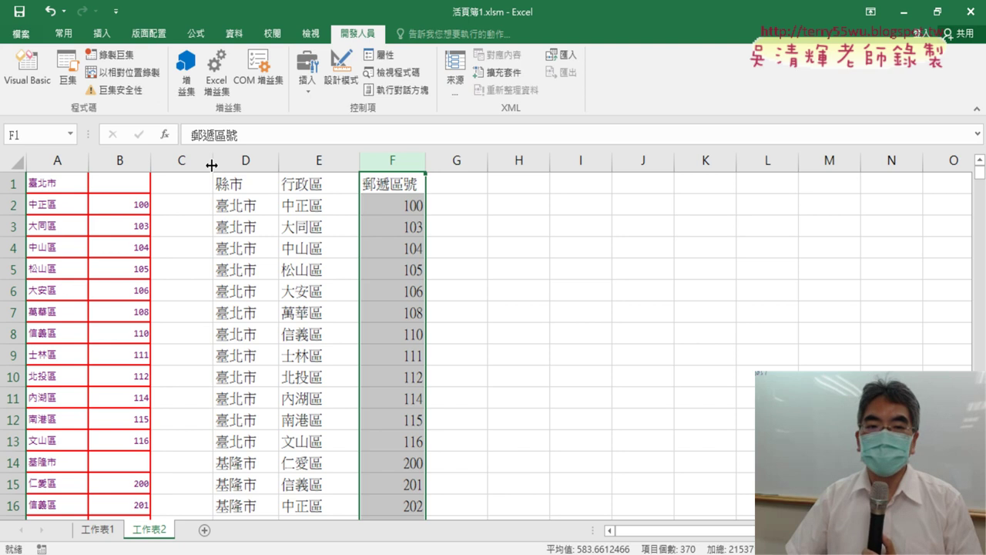
- Cut the postal-code column F and insert it before column D
right_click(400, 164)
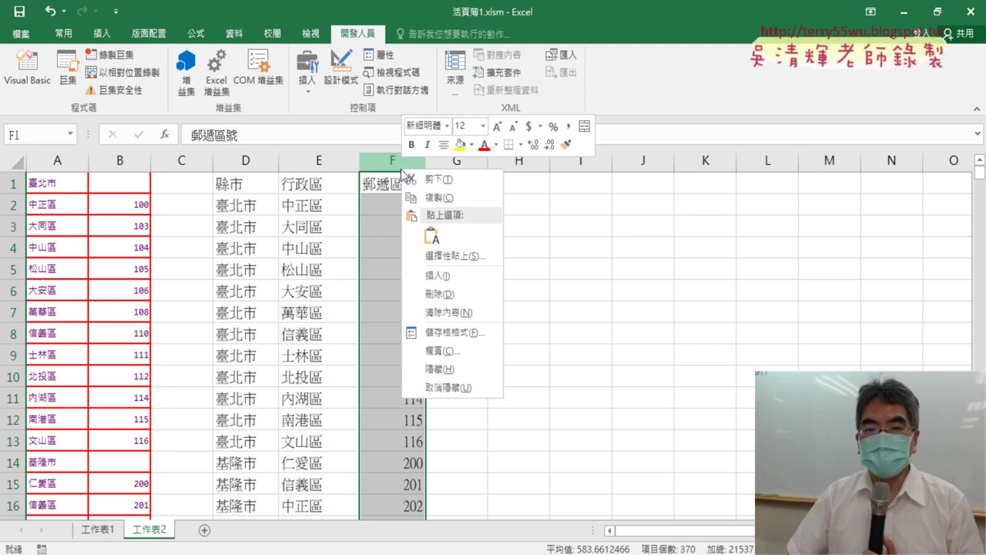
left_click(432, 179)
left_click(251, 162)
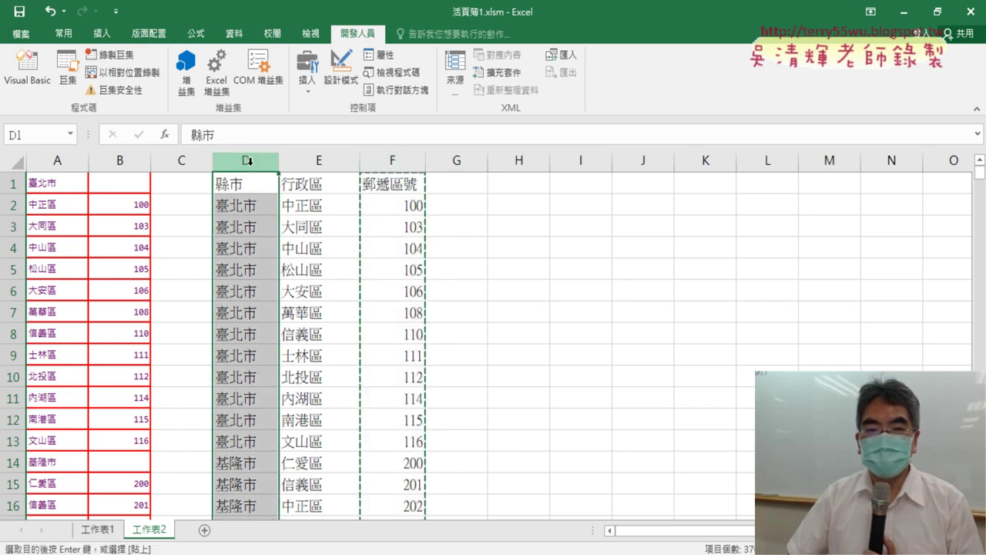
right_click(253, 164)
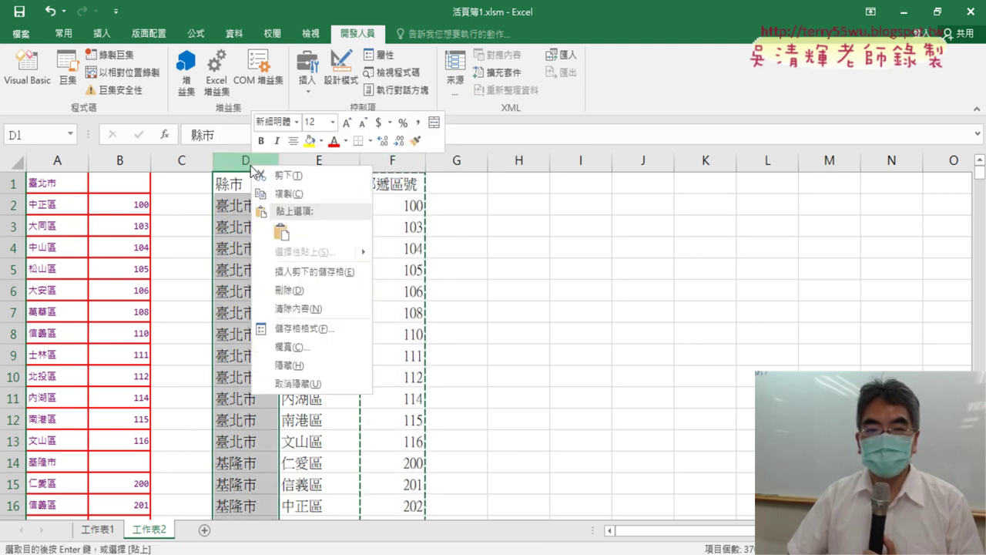
left_click(302, 273)
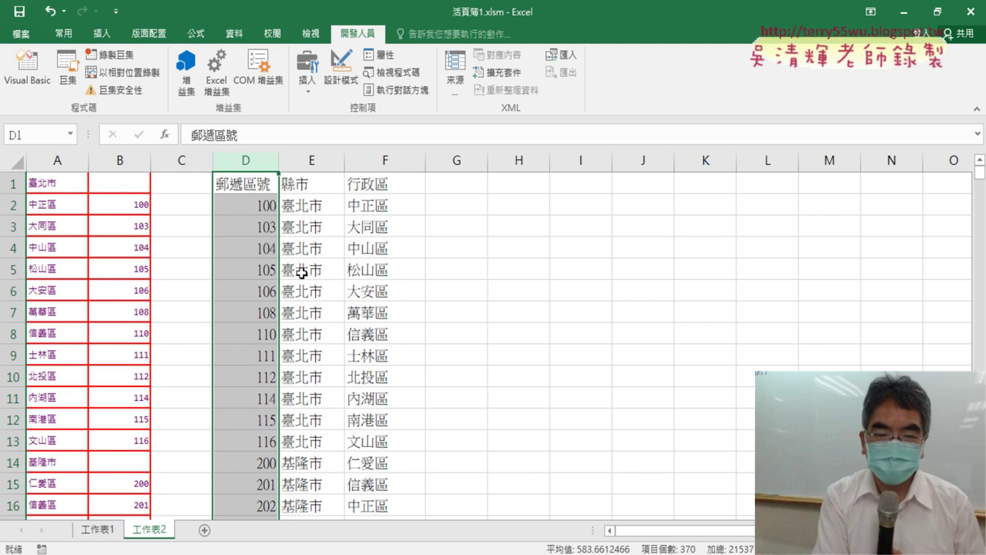
- Undo the column move to restore the original order, then reopen the macro editor
key("ctrl+q")
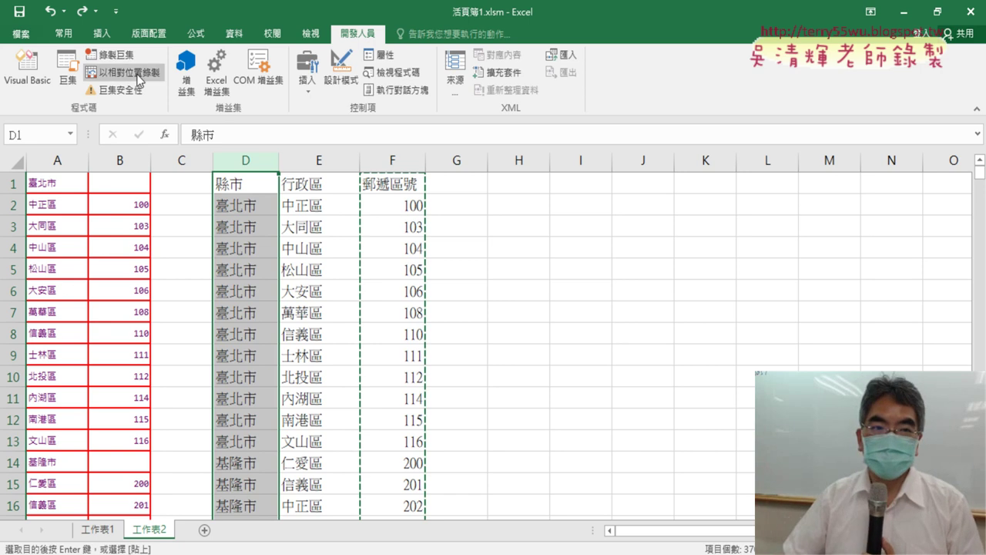
left_click(533, 262)
left_click(396, 161)
right_click(396, 236)
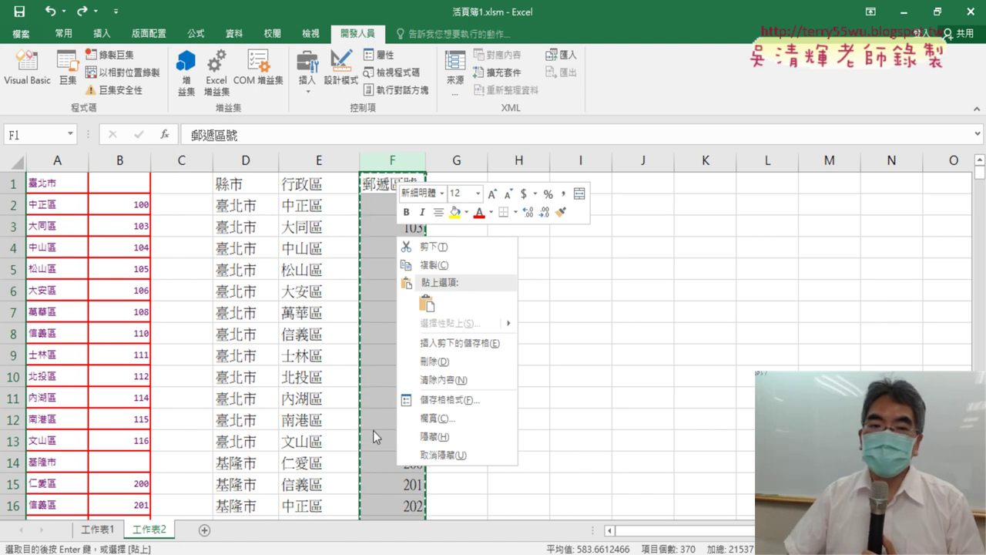
left_click(694, 384)
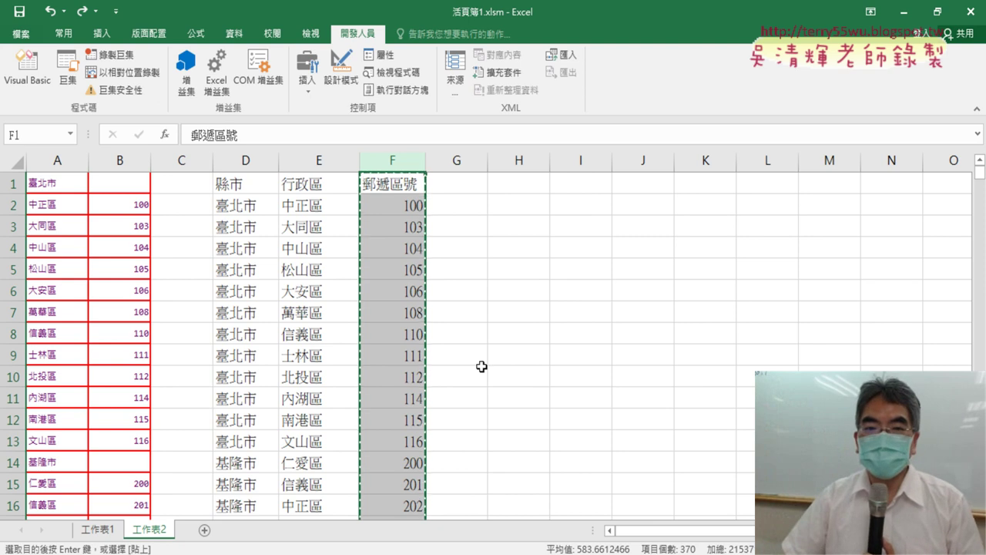
left_click(245, 161)
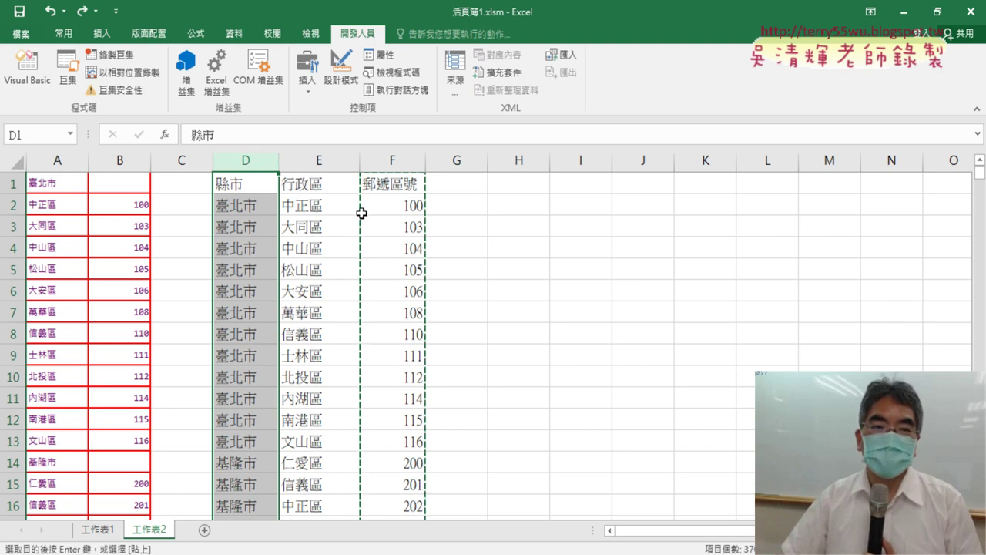
left_click(27, 70)
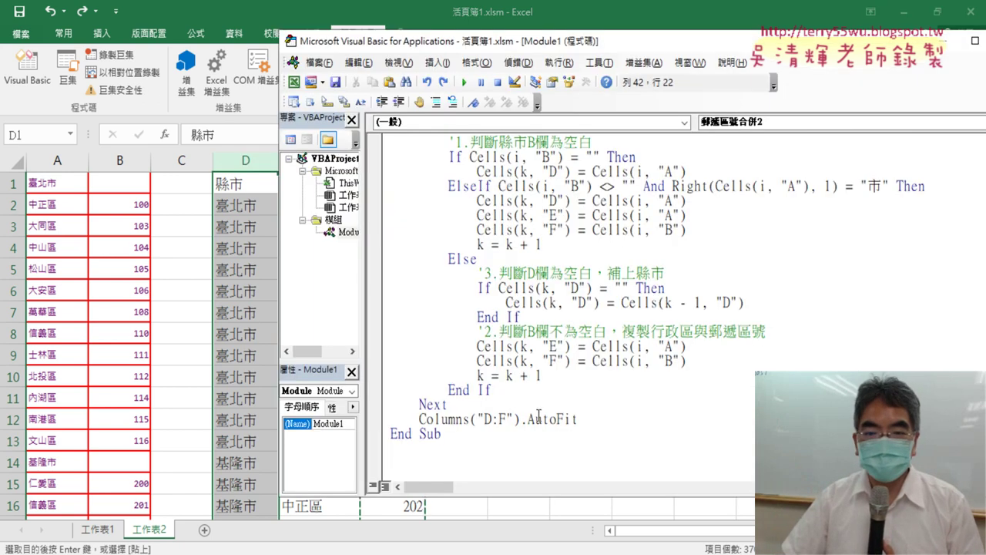
- Add a blank line after Next, then copy the column Cut and Insert lines from the Google Docs notes
key("Return")
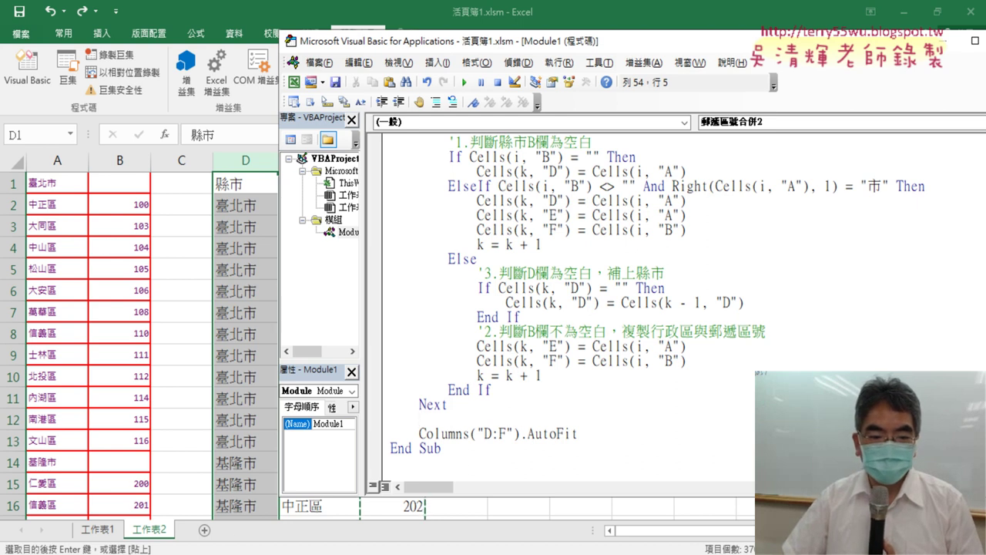
left_click(165, 504)
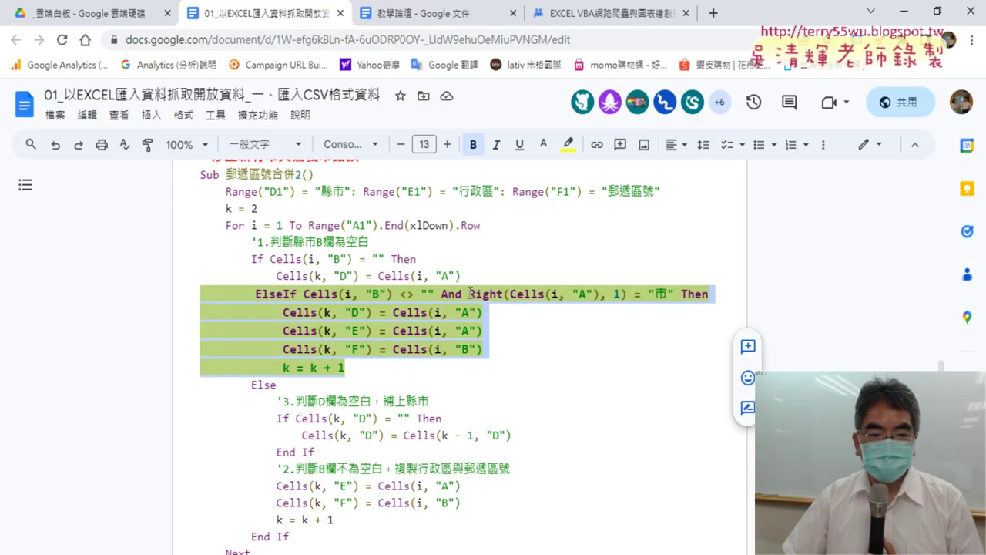
scroll(494, 293, "down", 3)
scroll(494, 293, "down", 2)
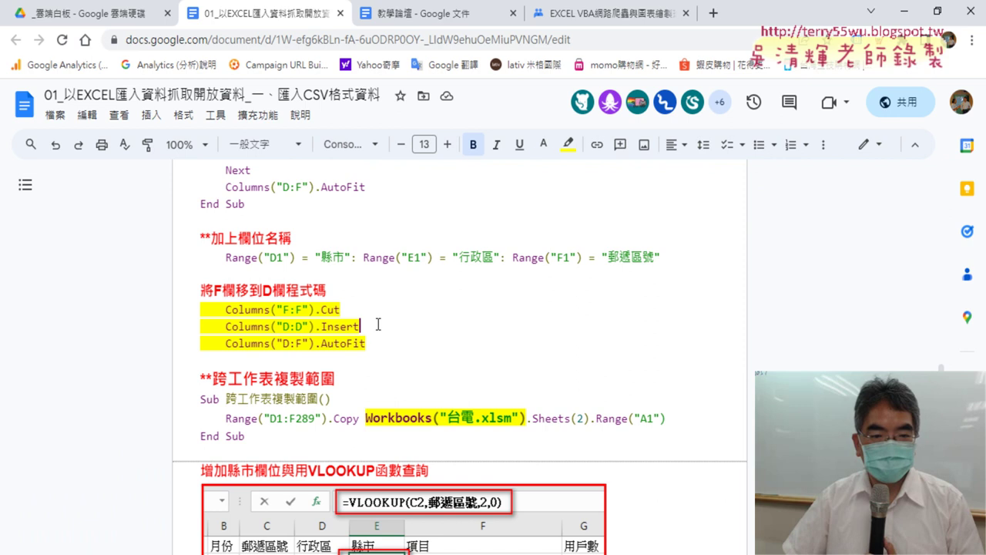
left_click_drag(373, 326, 222, 310)
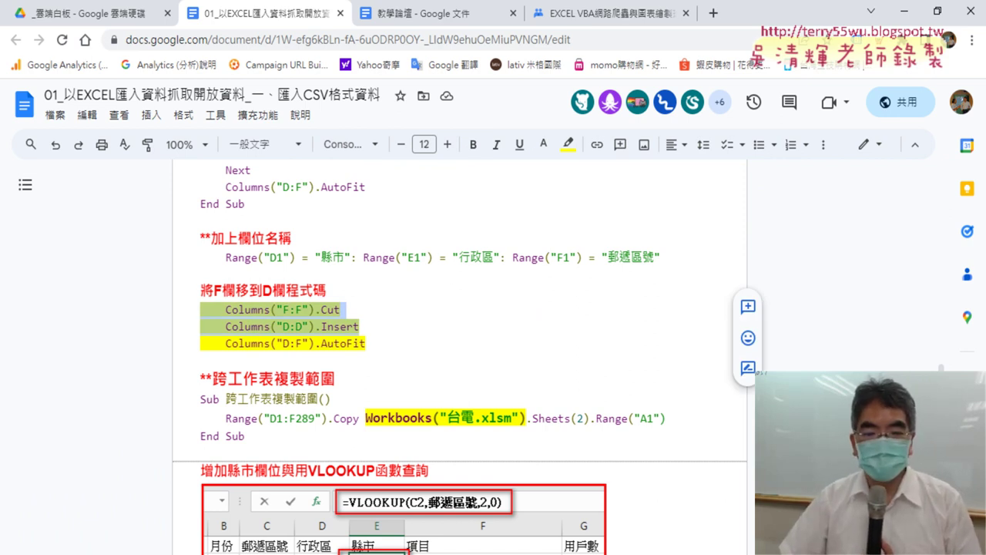
key("alt+Tab")
- Paste Columns("F:F").Cut and Columns("D:D").Insert after Next, highlighting the .Cut and .Insert parts
key("shift+Home")
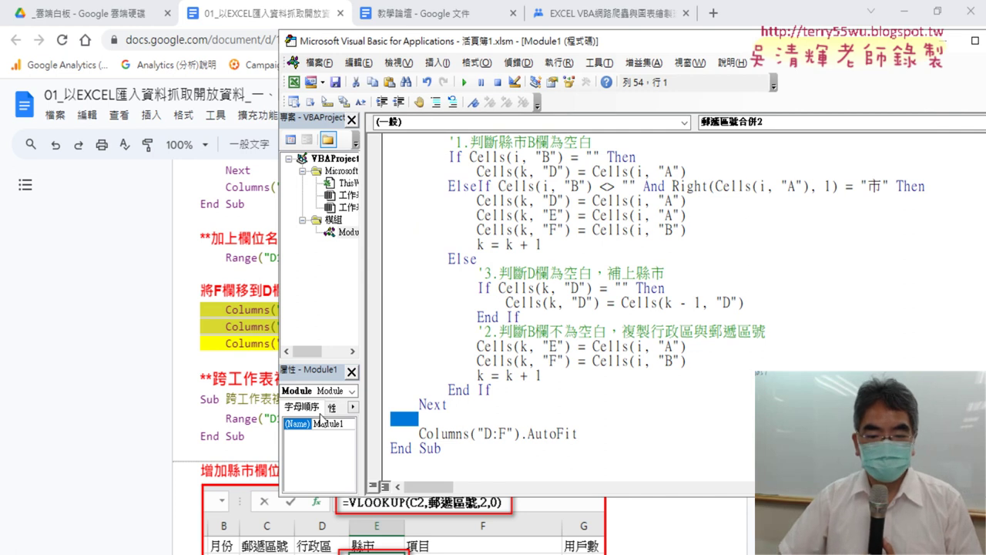
key("ctrl+v")
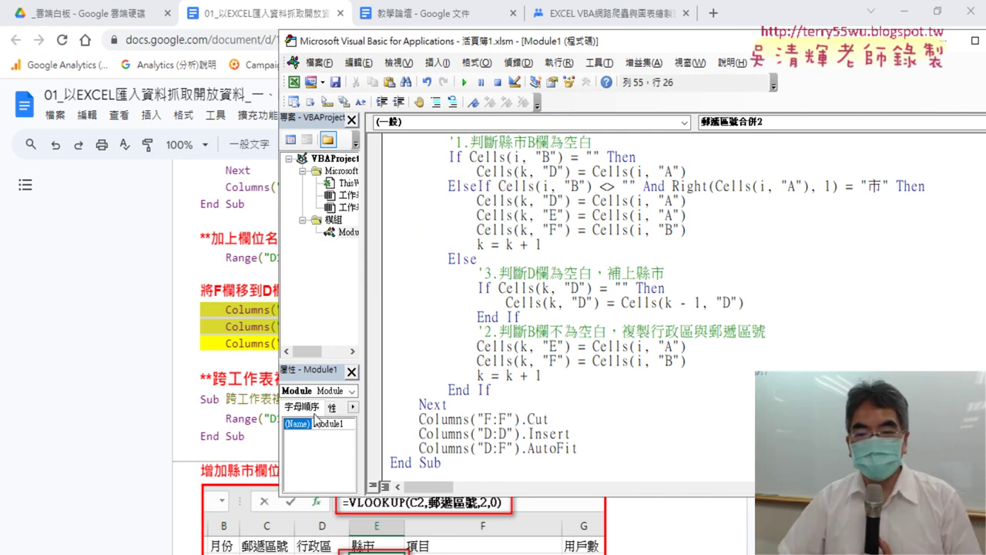
left_click_drag(554, 419, 418, 419)
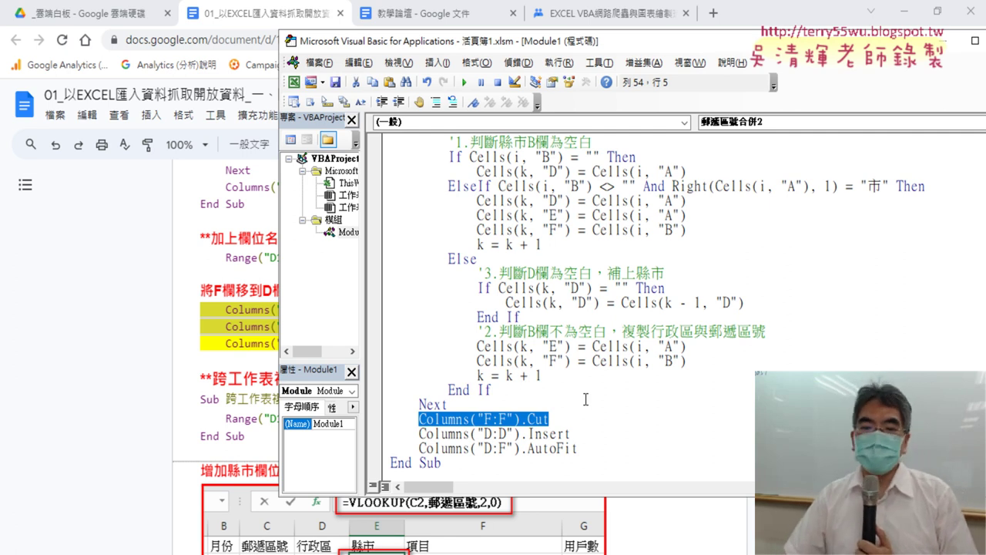
left_click_drag(550, 419, 513, 419)
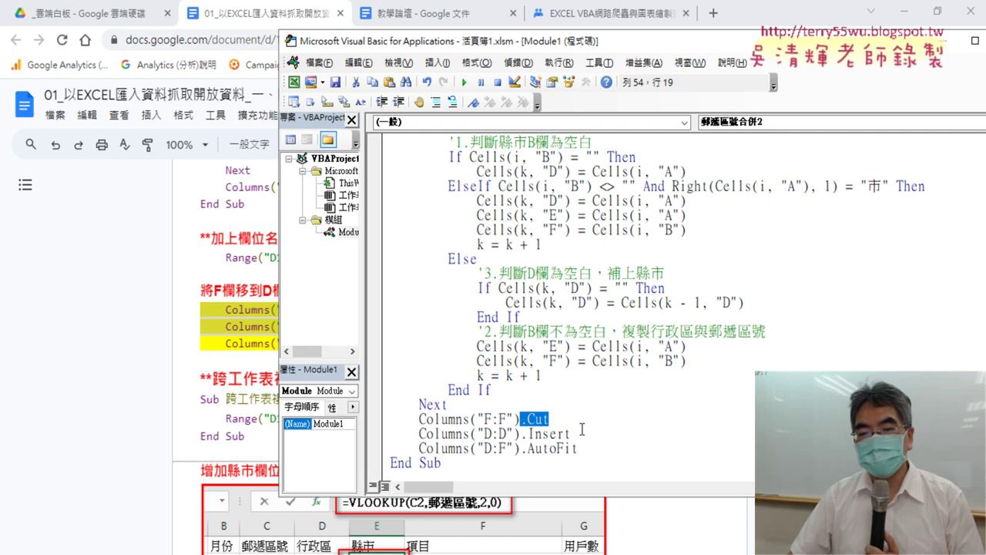
left_click_drag(571, 434, 527, 434)
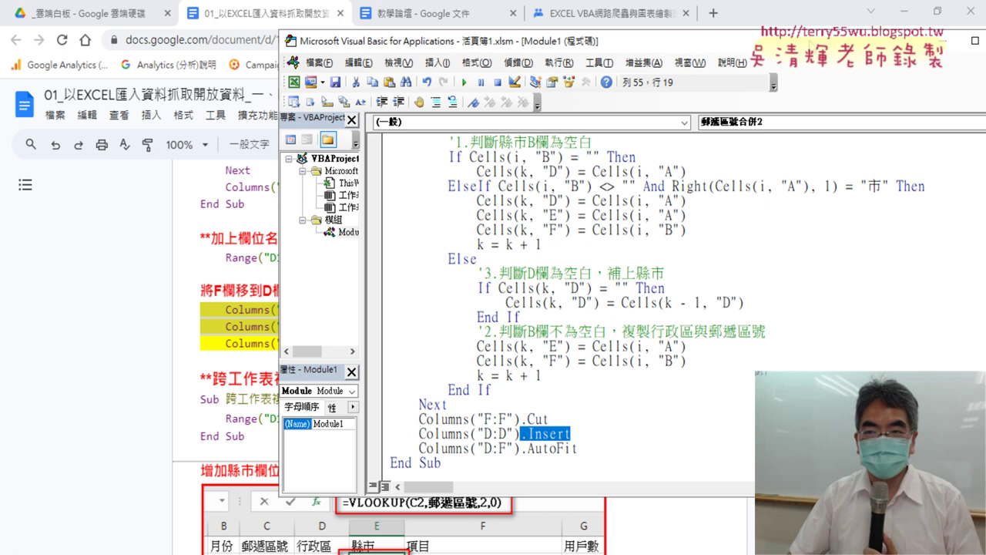
left_click(903, 11)
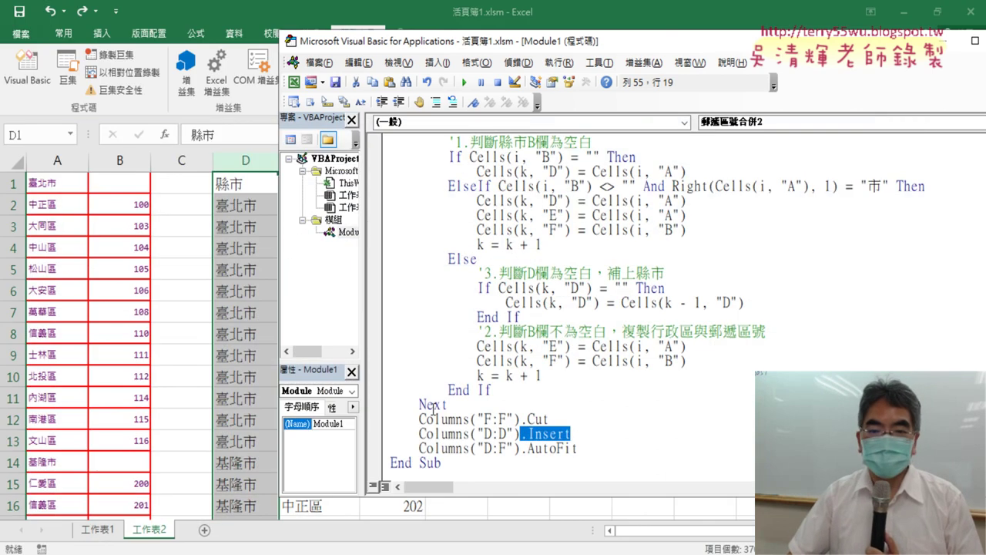
- Set a breakpoint on the Cut line, clear columns D:F, and run the macro to the breakpoint
left_click(375, 420)
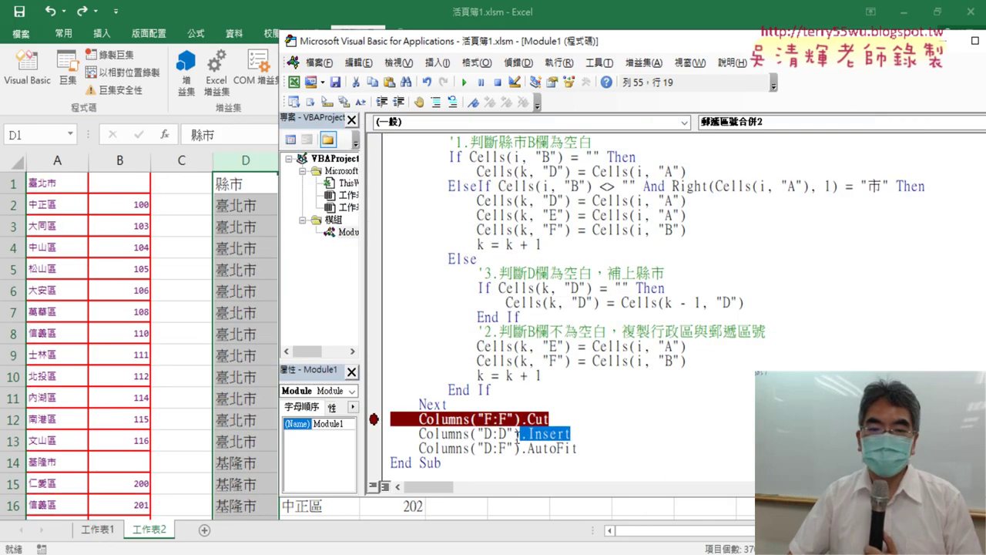
left_click_drag(242, 157, 390, 158)
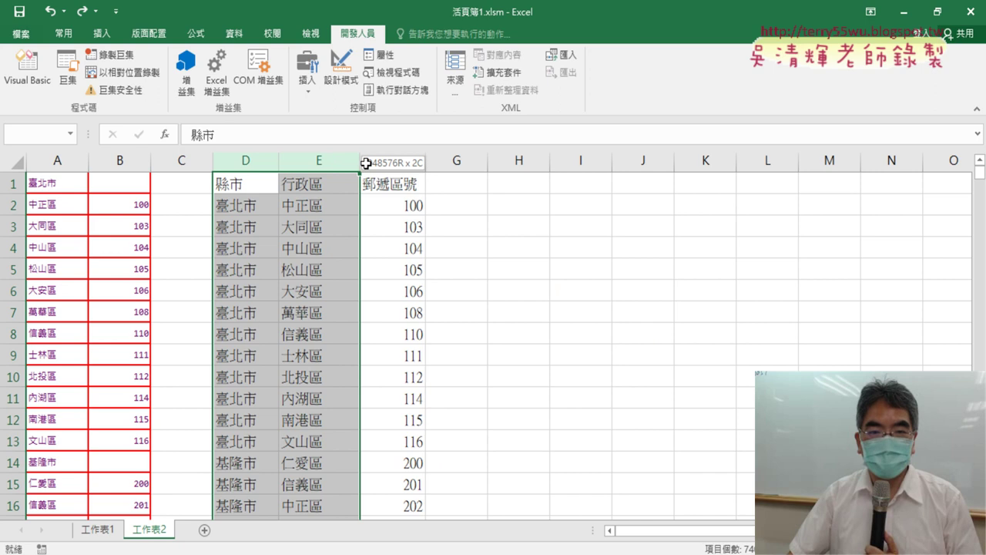
key("Delete")
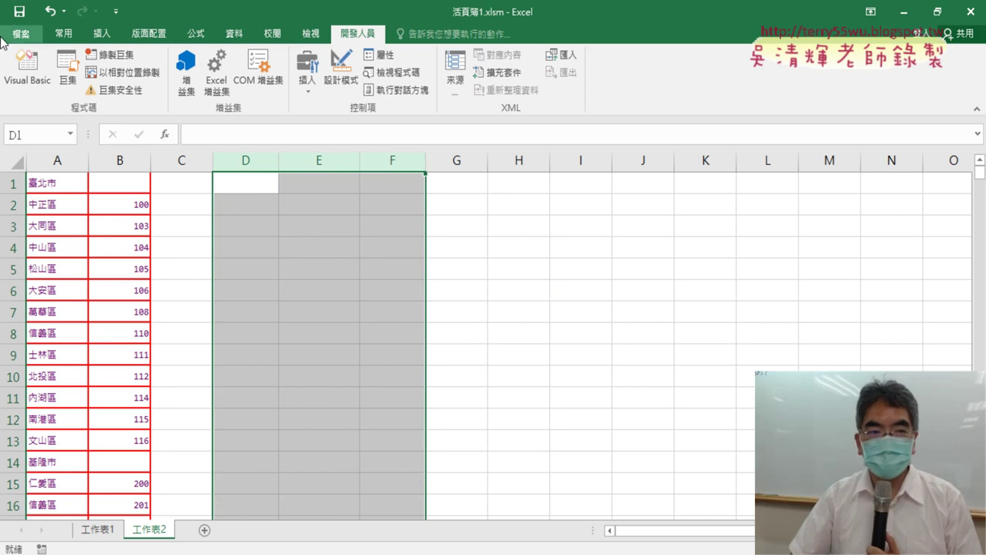
left_click(27, 68)
left_click(464, 82)
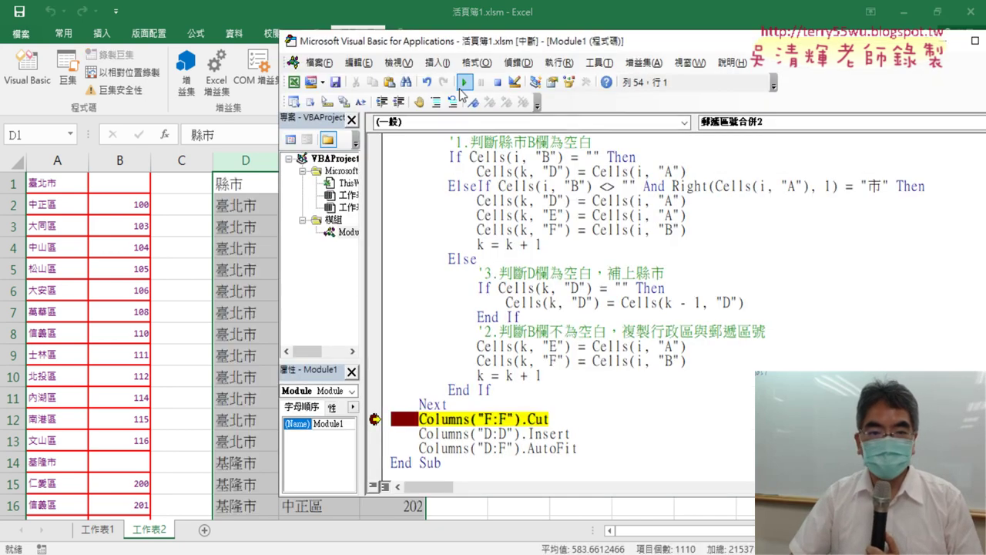
left_click_drag(594, 46, 788, 51)
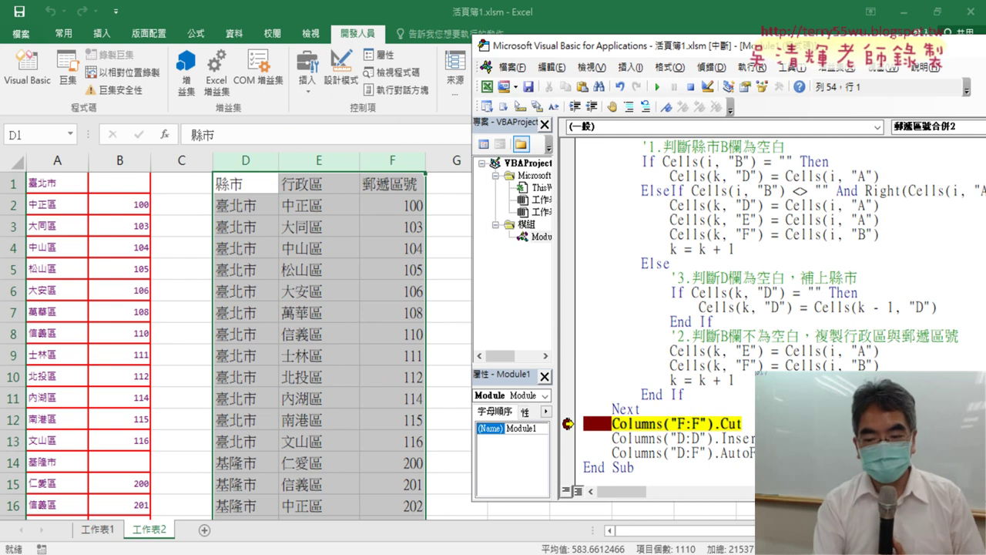
- Step through the Cut, Insert and AutoFit lines, remove the breakpoint, and finish the run
key("F8")
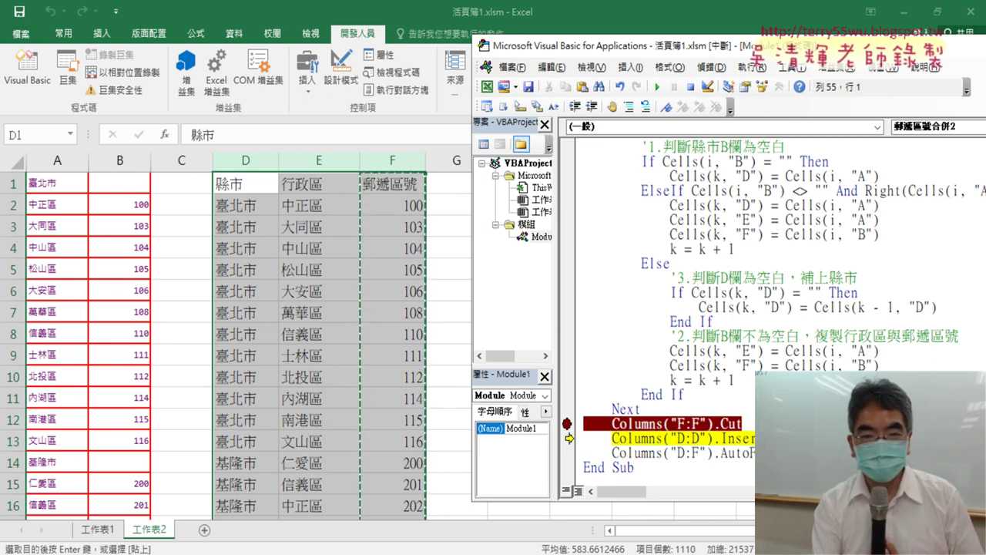
key("F8")
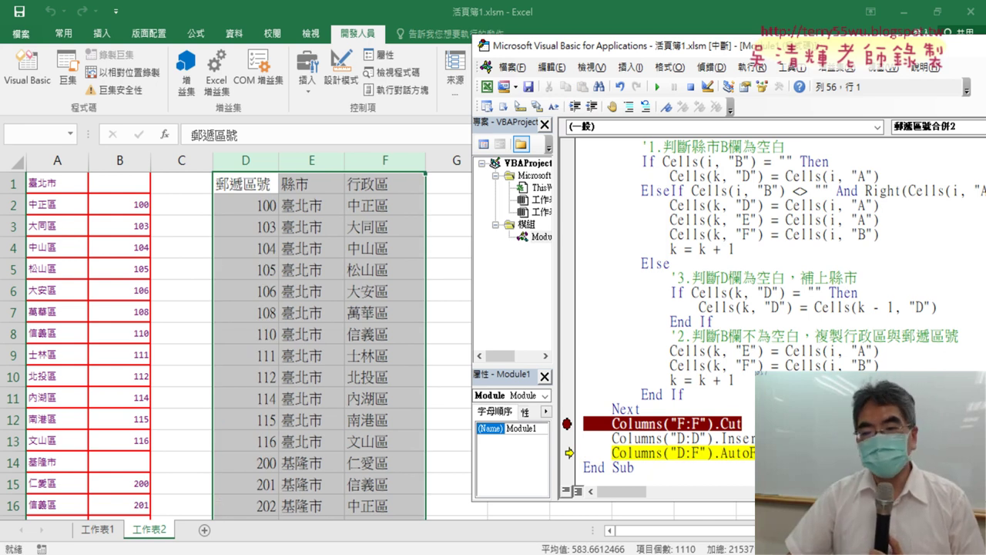
left_click_drag(778, 453, 736, 453)
left_click_drag(583, 467, 634, 467)
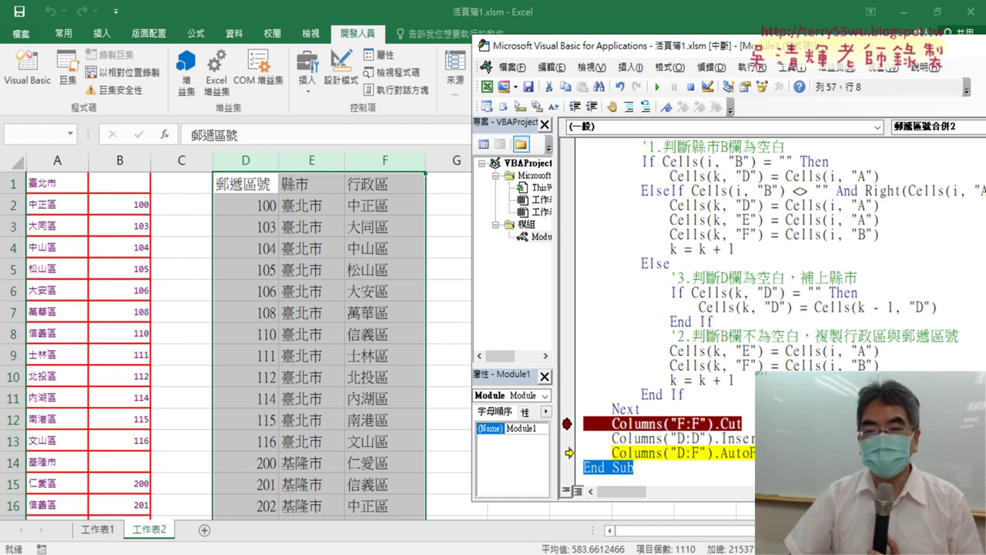
left_click(771, 454)
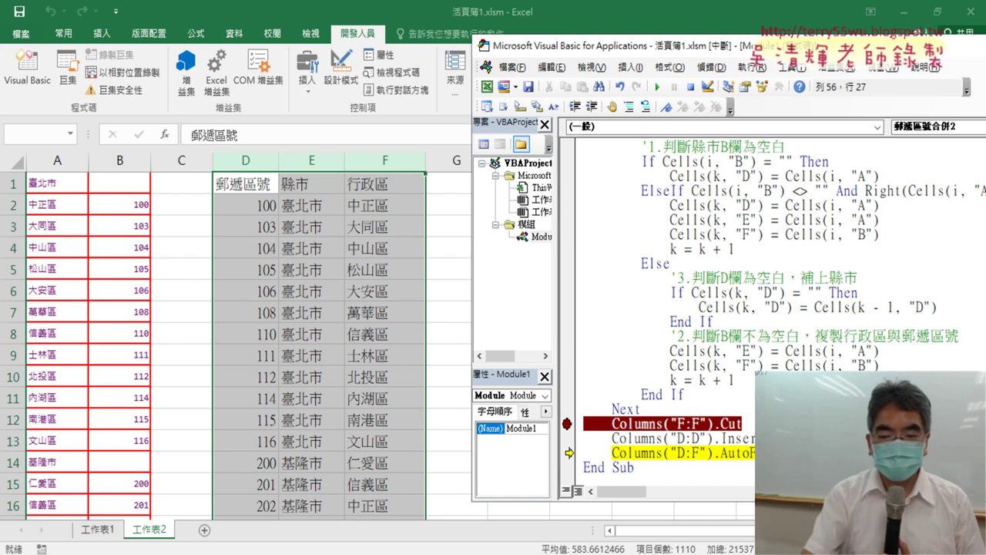
key("F8")
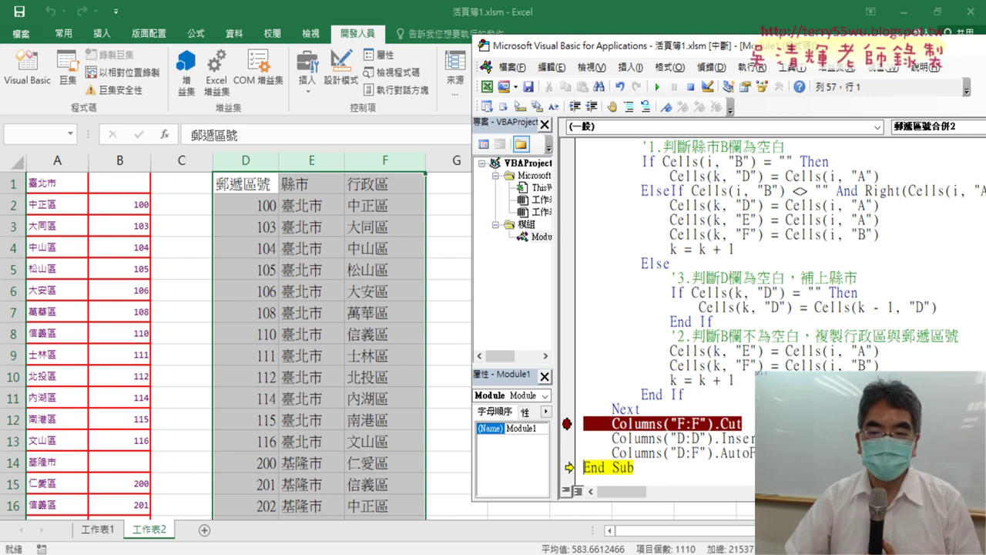
left_click(568, 426)
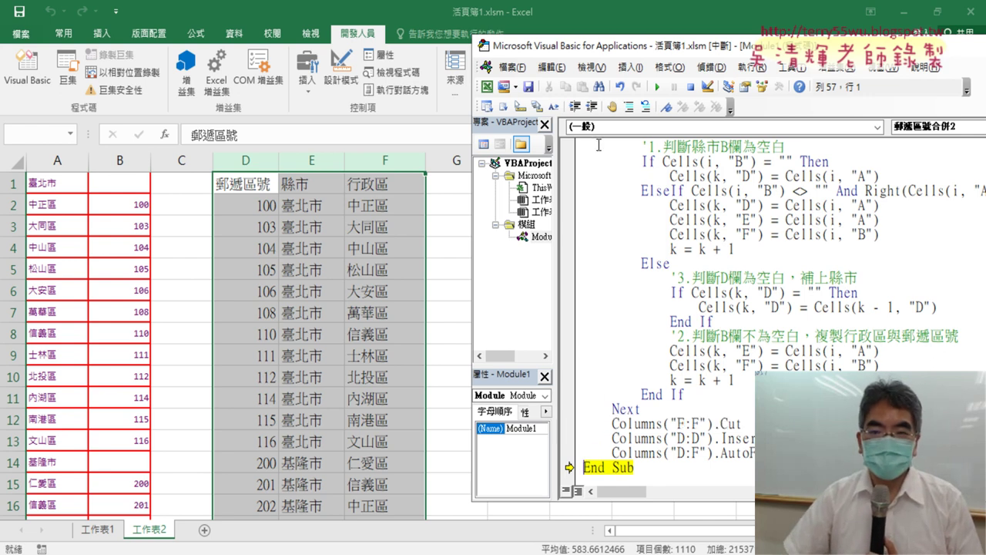
key("F8")
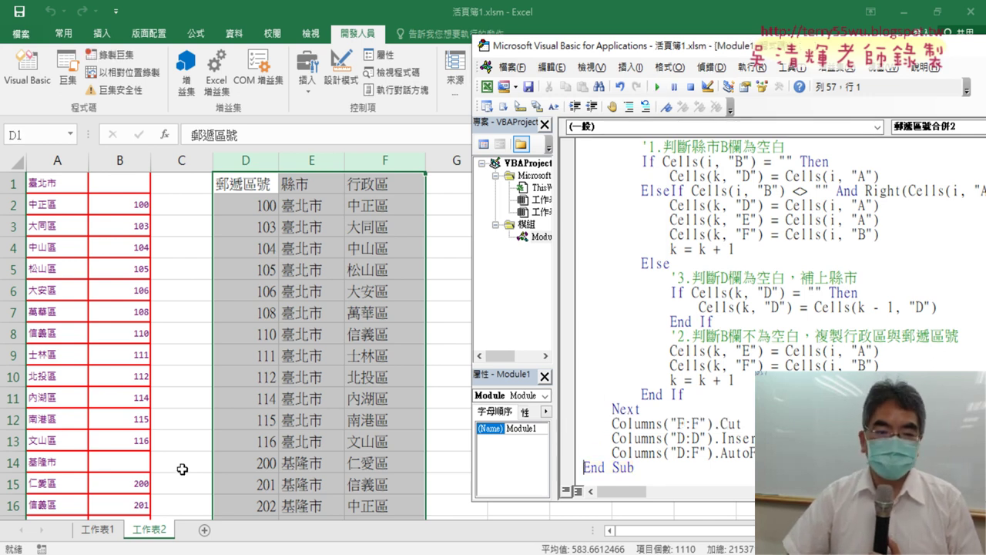
- Select the table D1:F370 on 工作表2 and place the cursor in the Name Box
left_click(240, 185)
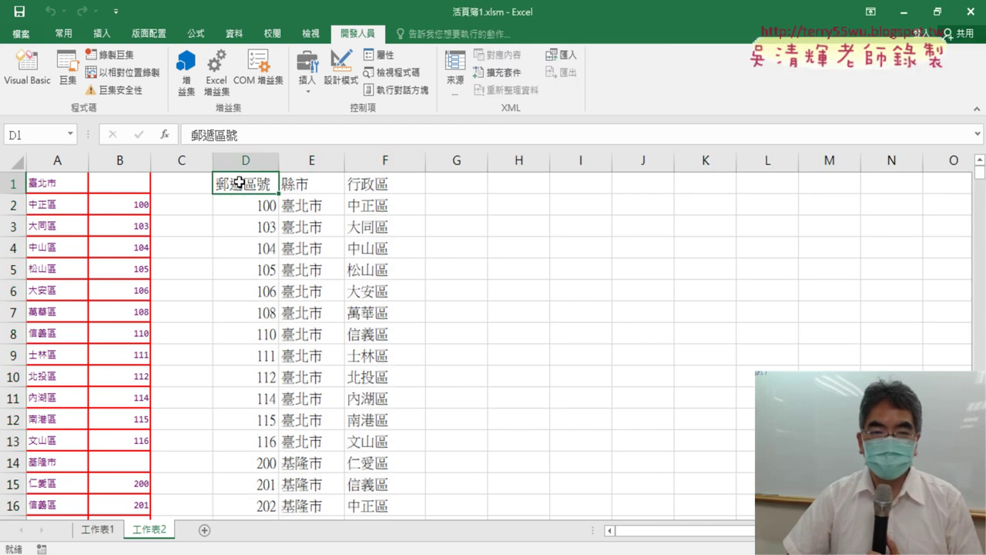
key("ctrl+shift+Right")
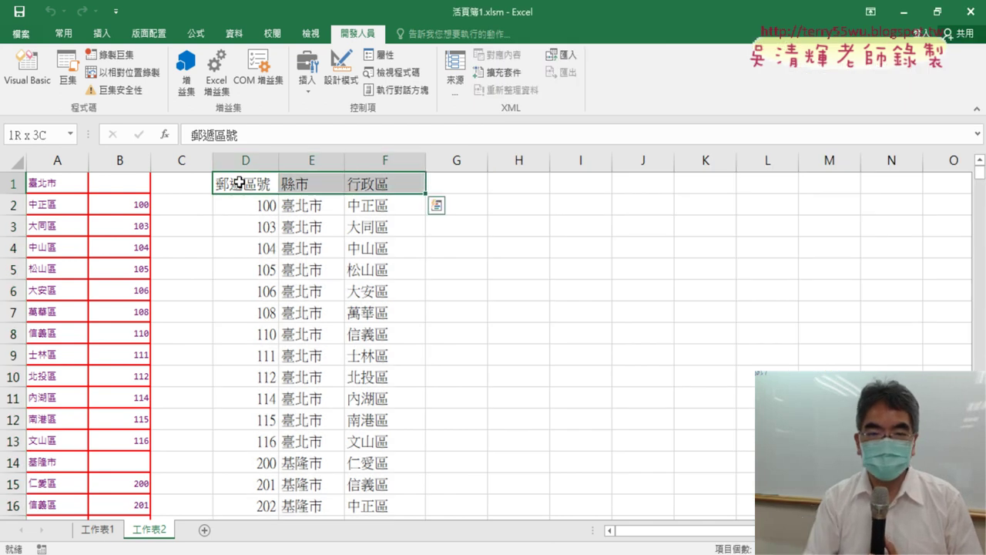
key("ctrl+shift+Down")
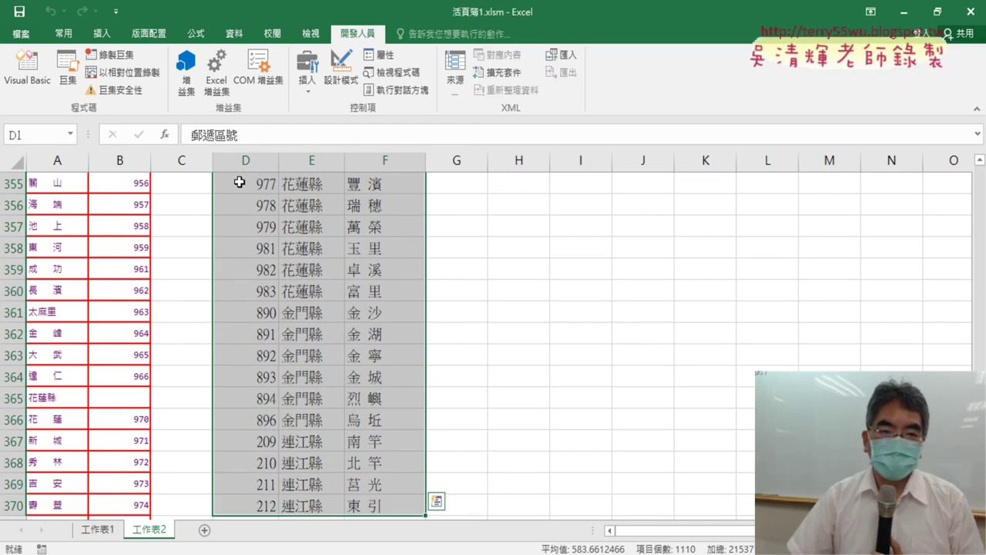
left_click(40, 133)
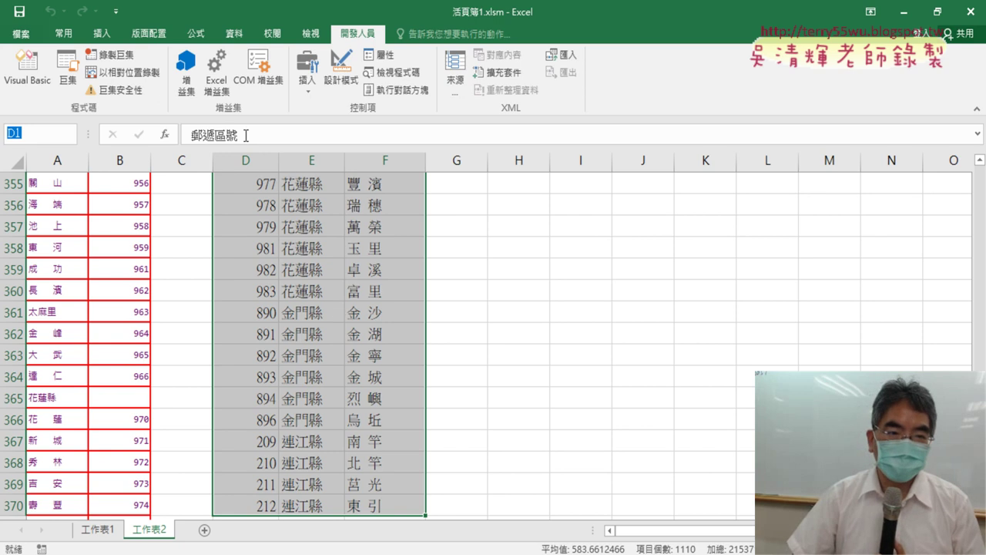
- Copy the header text 郵遞區號 from cell D1 in the formula bar
left_click_drag(246, 135, 192, 135)
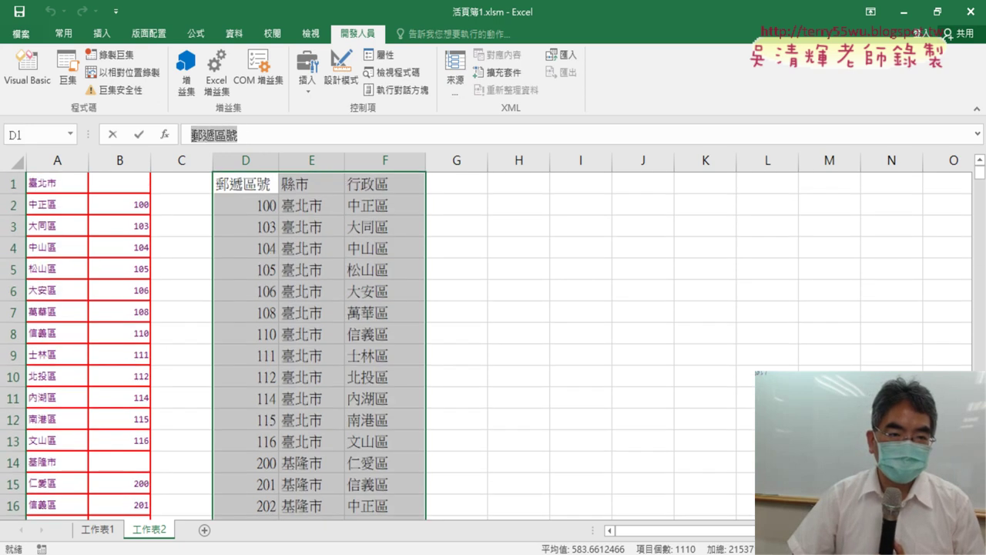
right_click(220, 138)
left_click(252, 168)
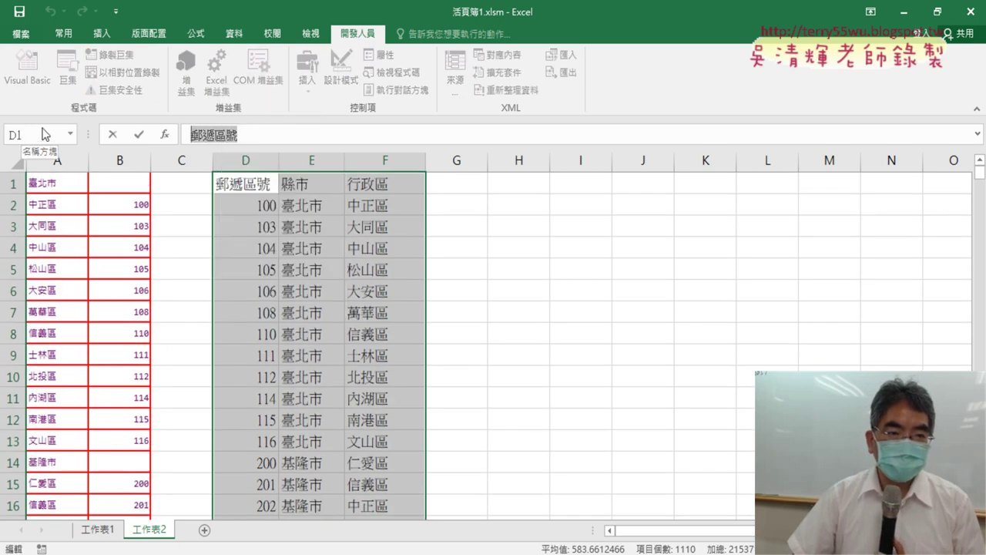
left_click(112, 134)
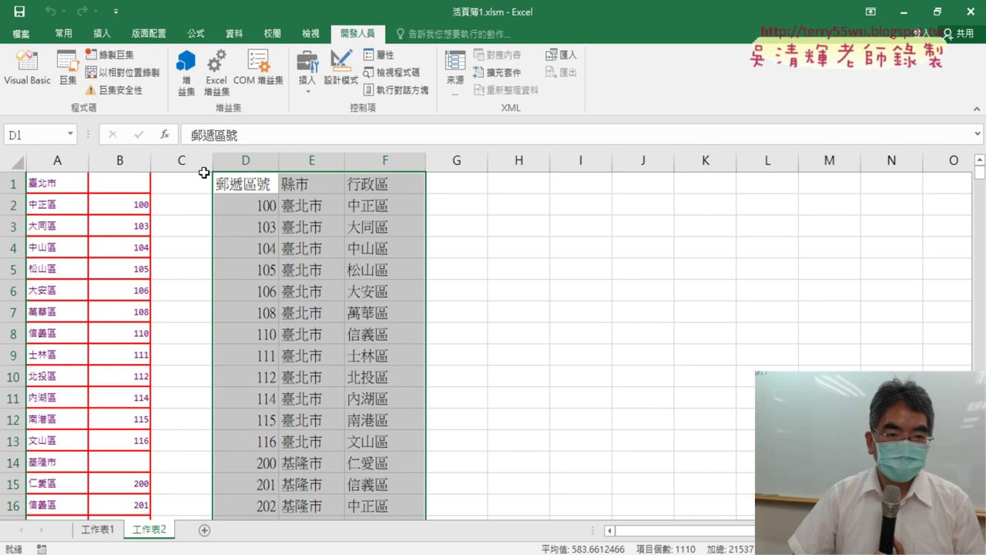
- Name the selected range 郵遞區號 via the Name Box, then switch to 工作表1
left_click(35, 135)
key("ctrl+v")
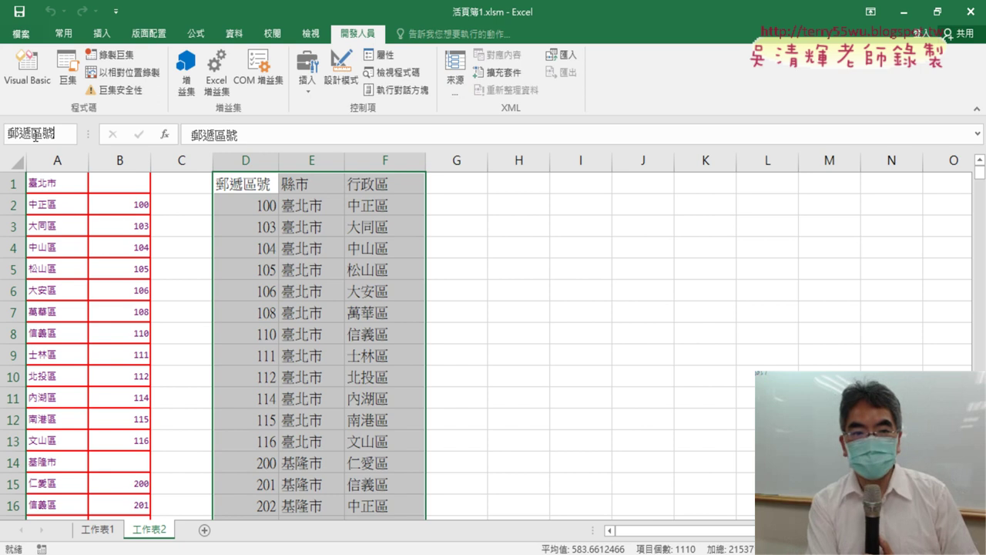
key("Return")
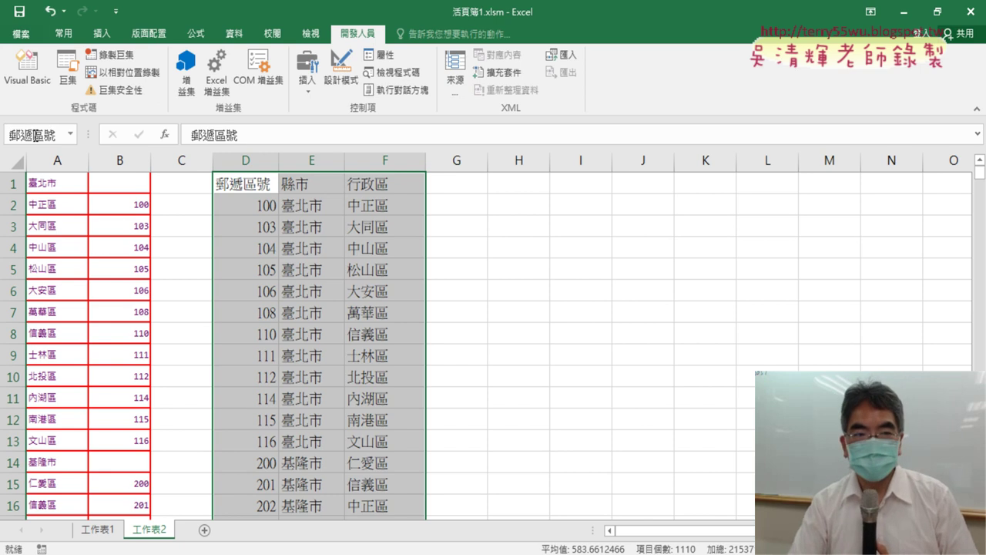
left_click(97, 530)
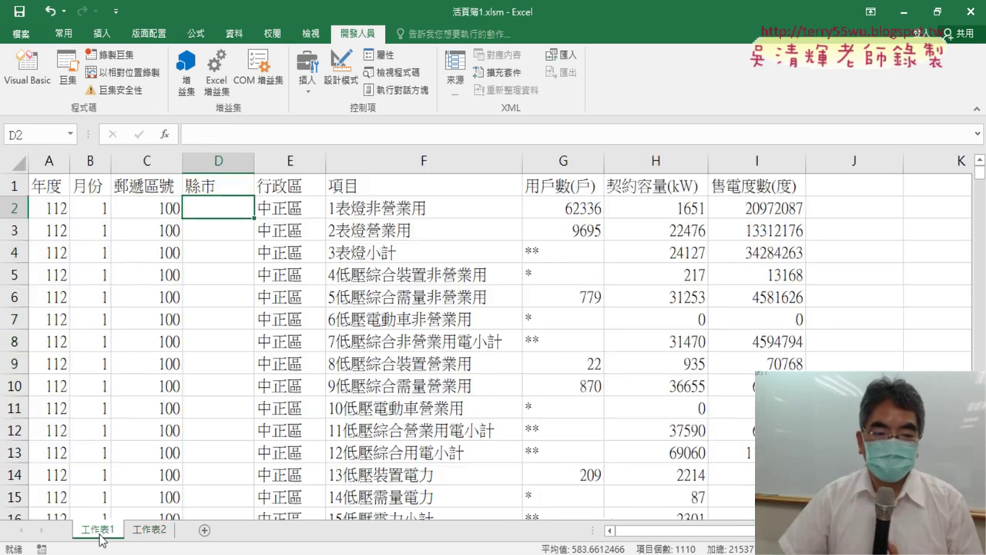
- Begin a formula in D2 and choose VLOOKUP from the 檢視與參照 function category
left_click(219, 159)
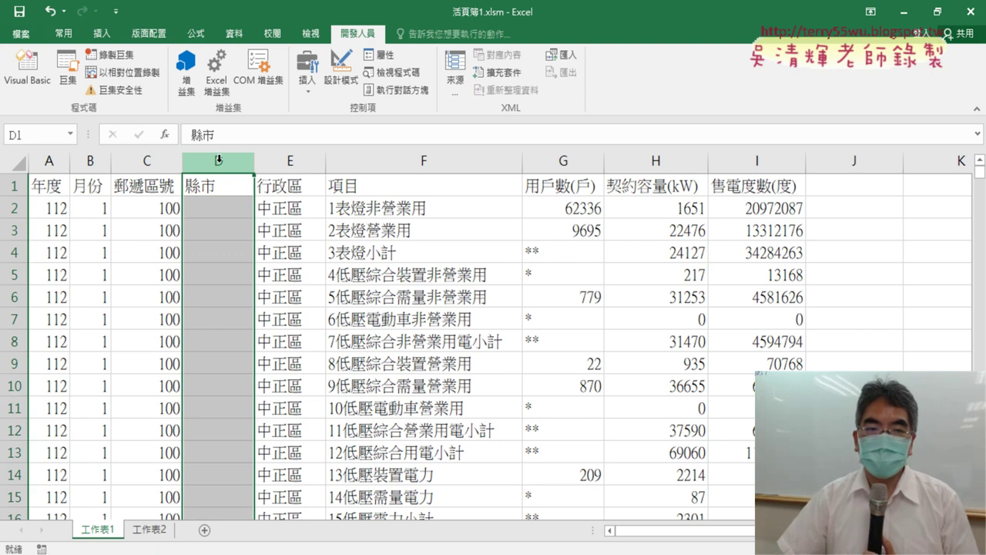
left_click(220, 204)
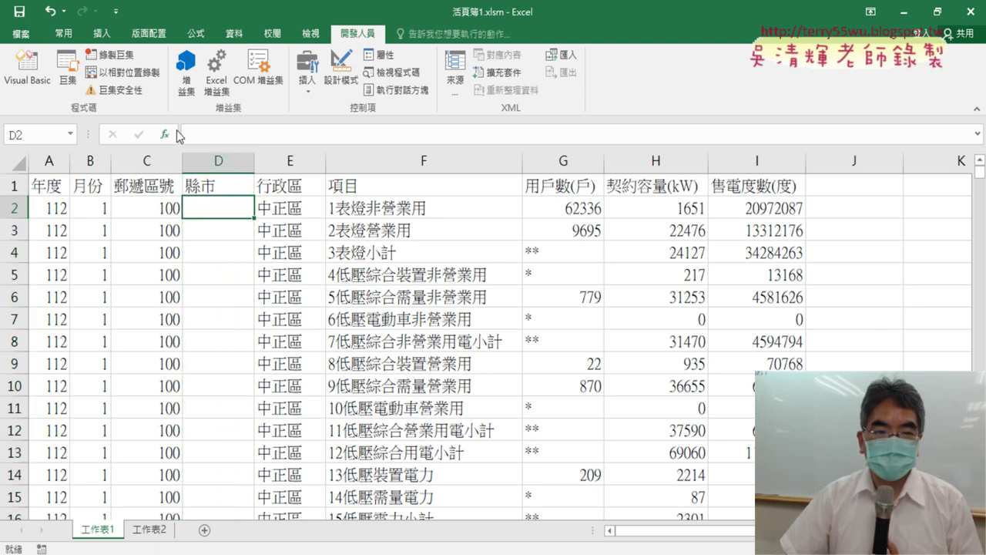
type("=")
key("shift+F3")
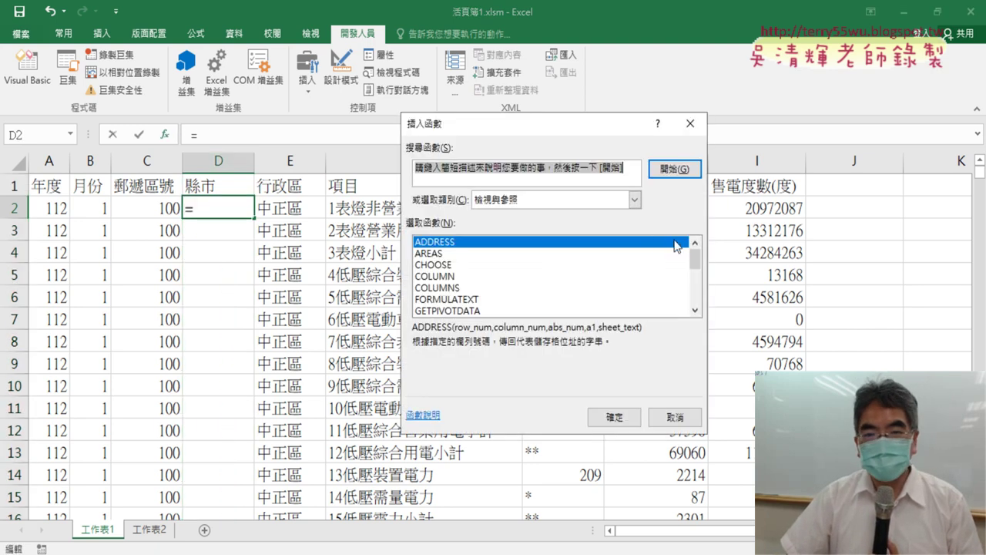
left_click(571, 201)
left_click(571, 202)
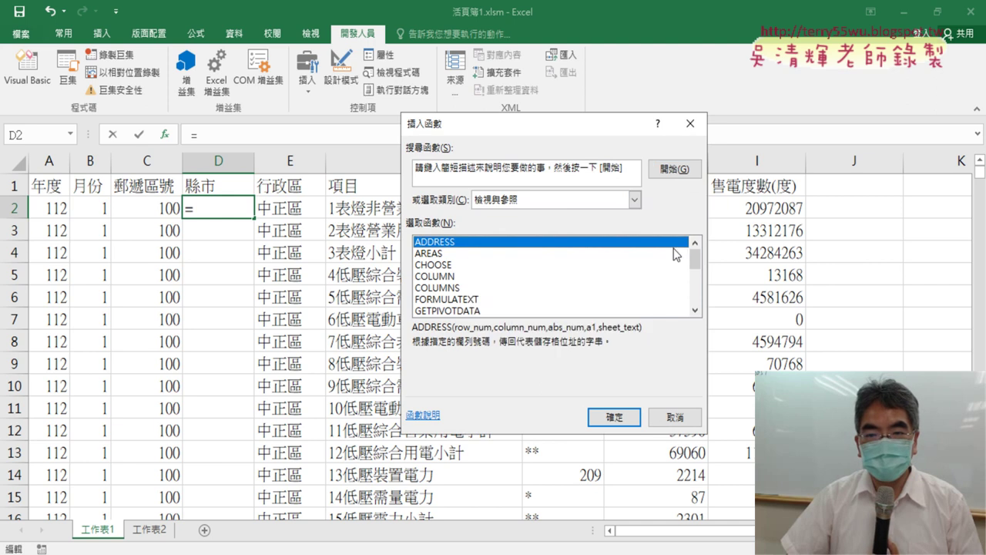
scroll(532, 285, "down", 4)
left_click(497, 311)
- Insert VLOOKUP using C2 as the lookup value and the named range 郵遞區號 as the table
double_click(497, 312)
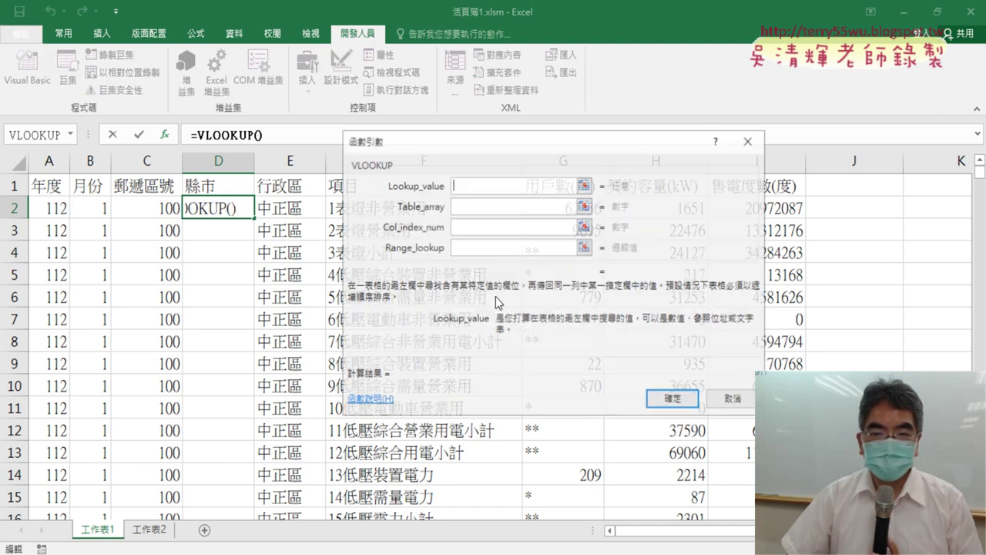
left_click(147, 209)
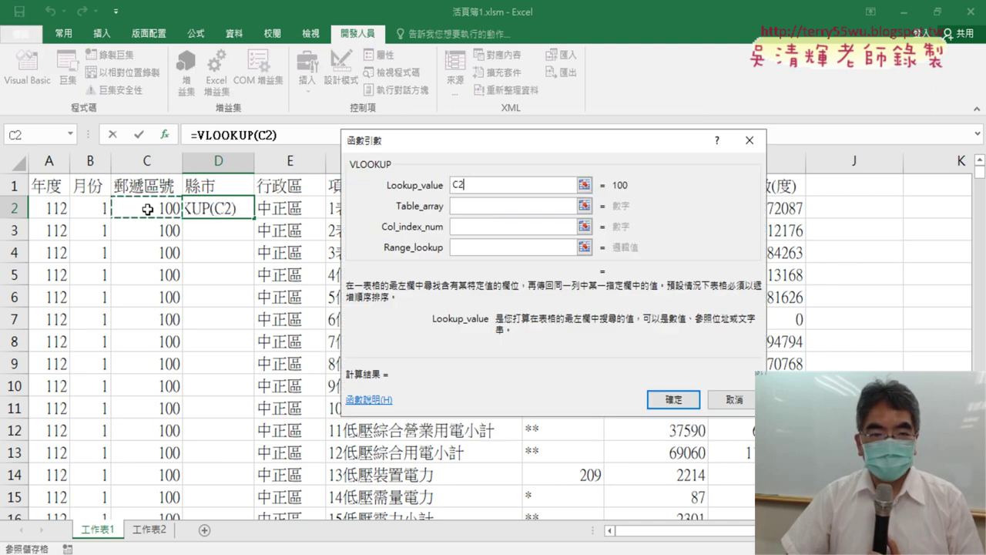
left_click(498, 207)
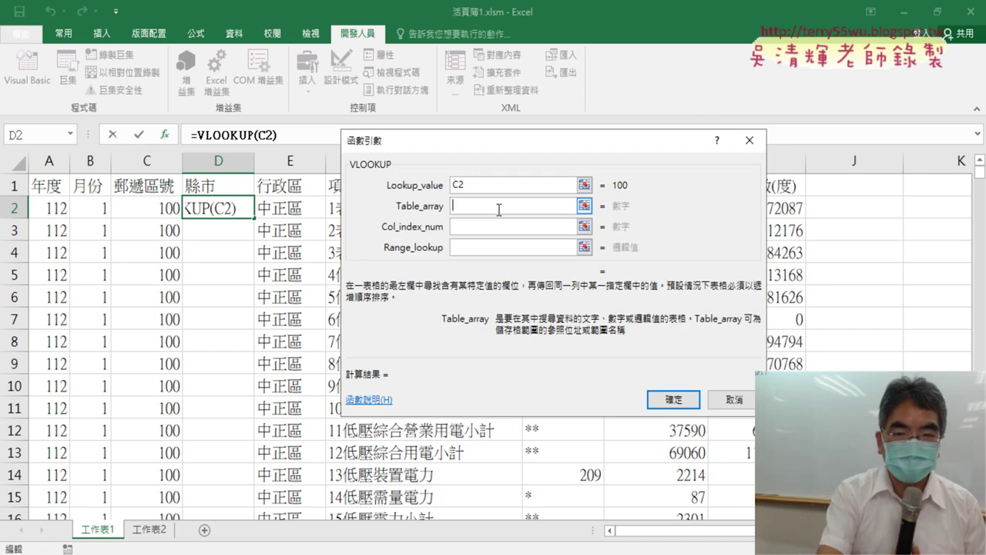
key("F3")
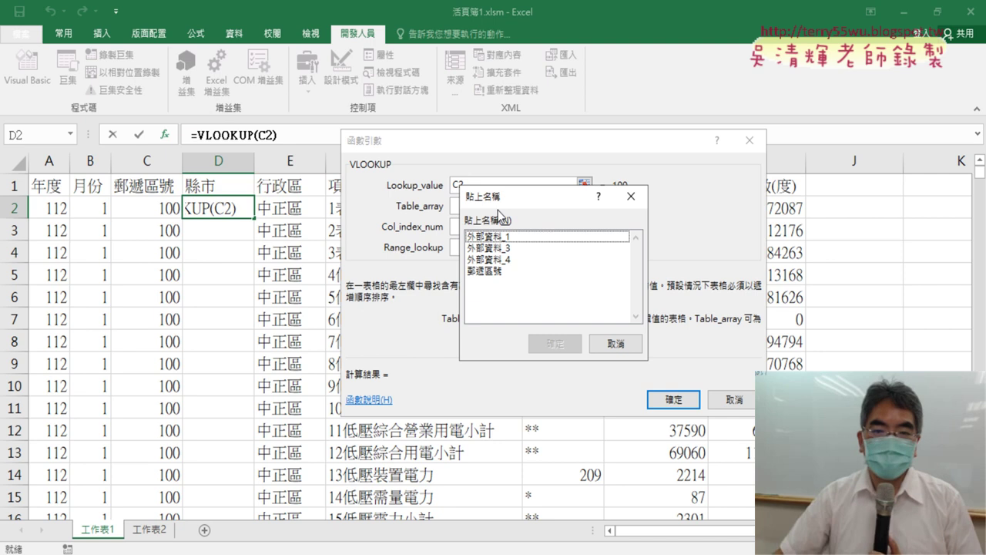
left_click(495, 271)
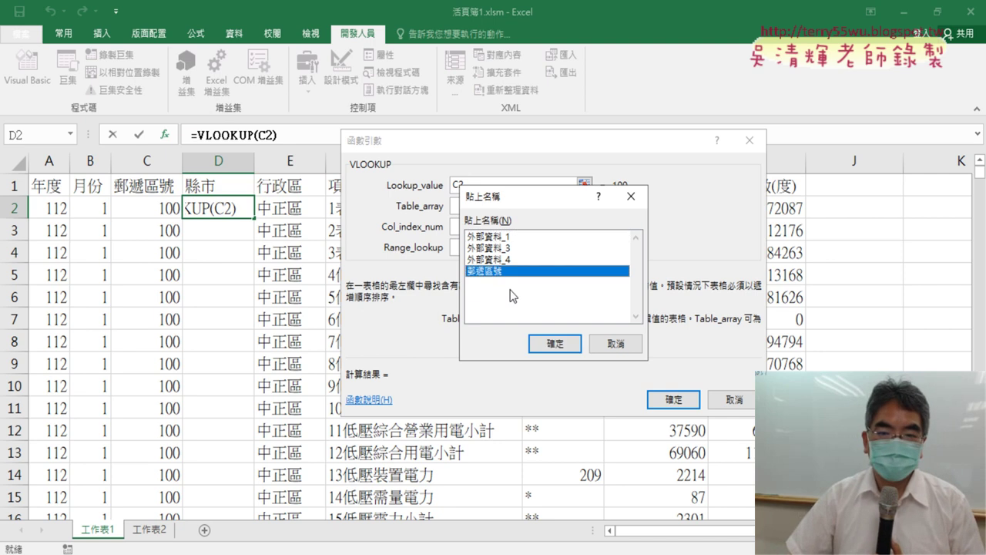
left_click(553, 344)
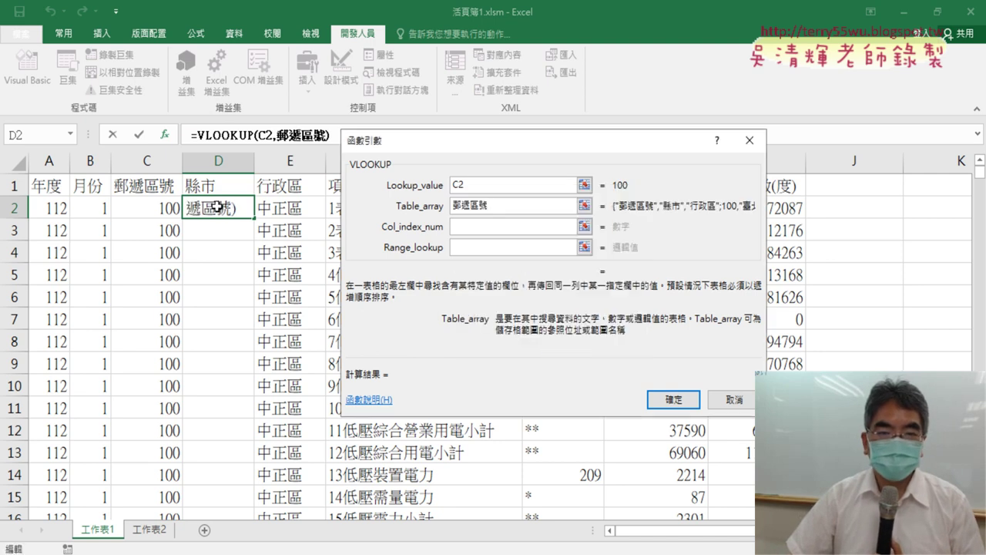
- Set the VLOOKUP column index to 2 and range lookup to 0 for exact matches
left_click(480, 226)
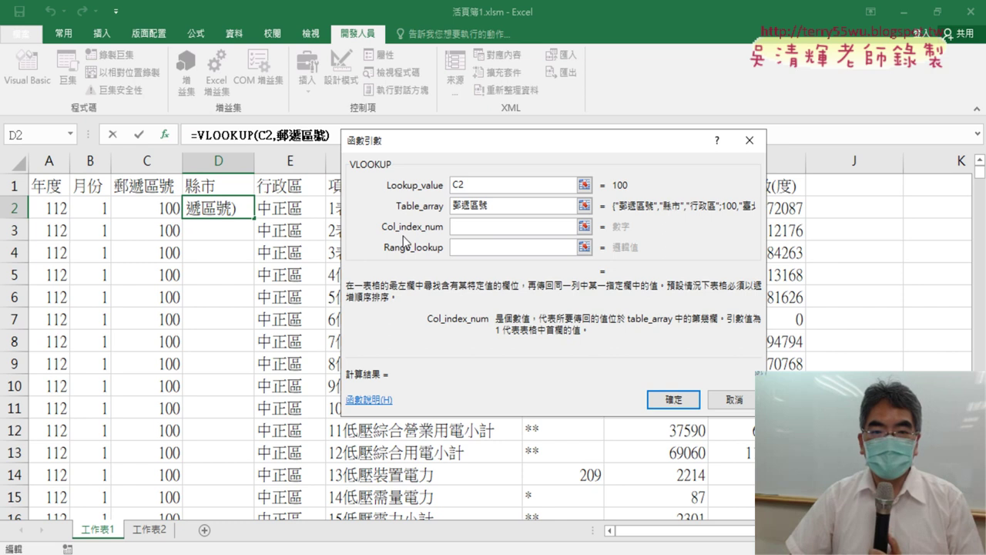
left_click(507, 207)
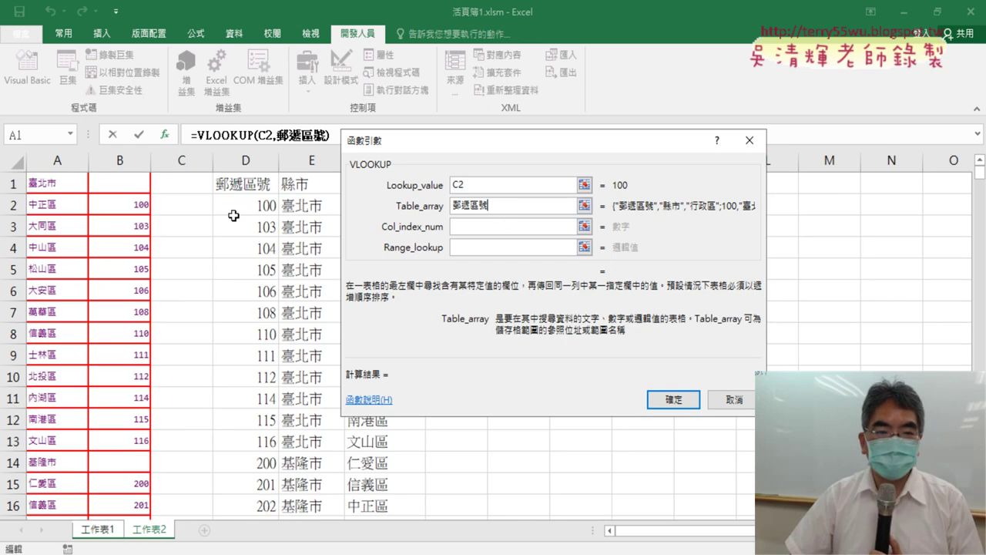
left_click_drag(412, 149, 536, 149)
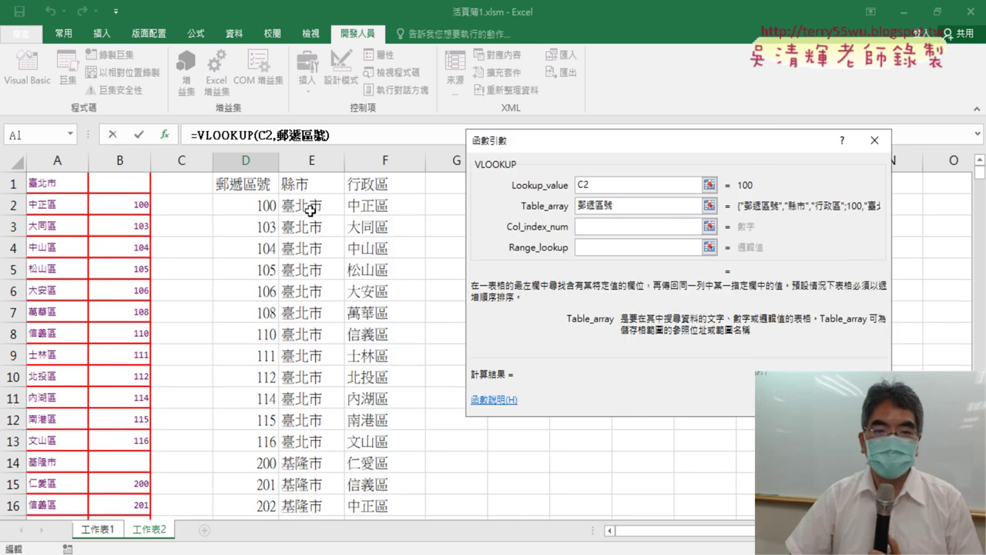
left_click(598, 226)
type("2")
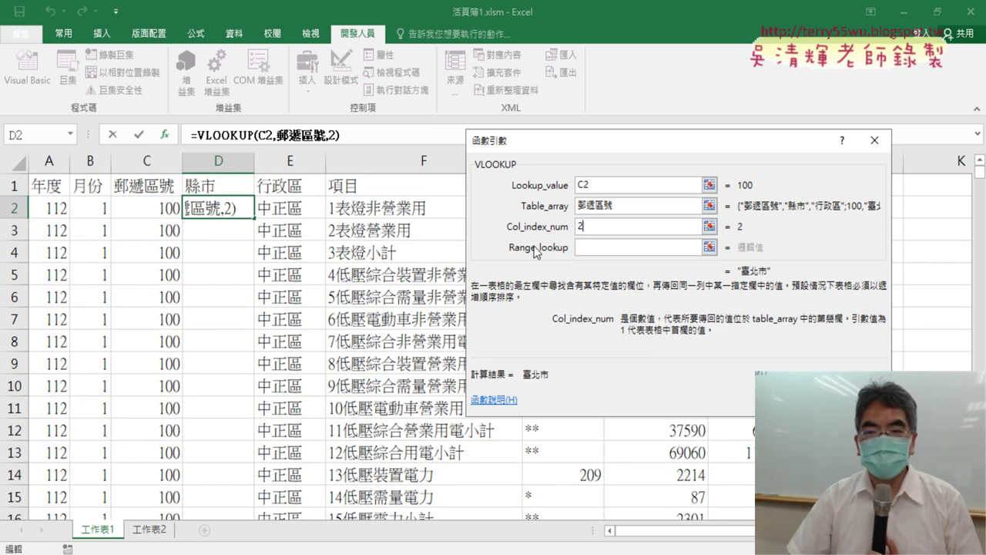
left_click(591, 250)
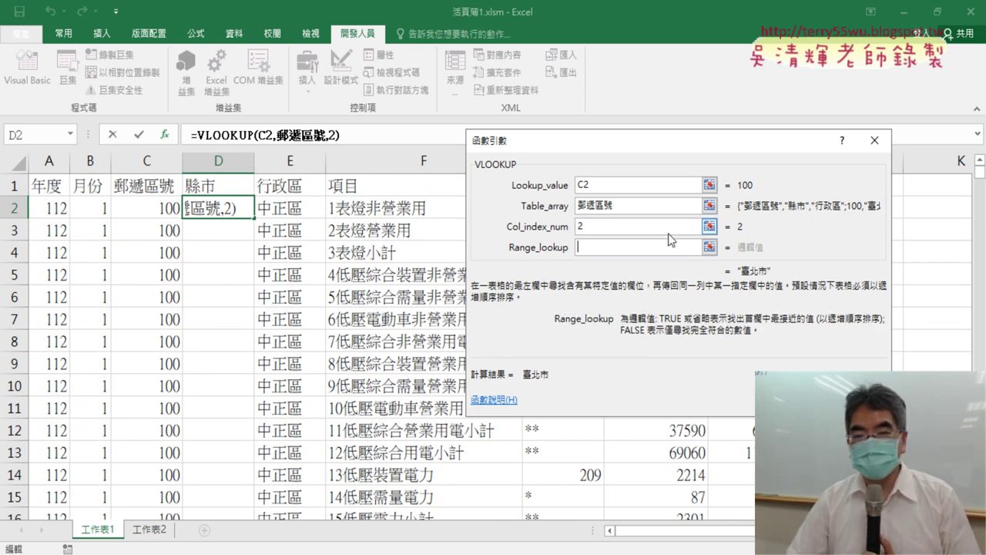
type("0")
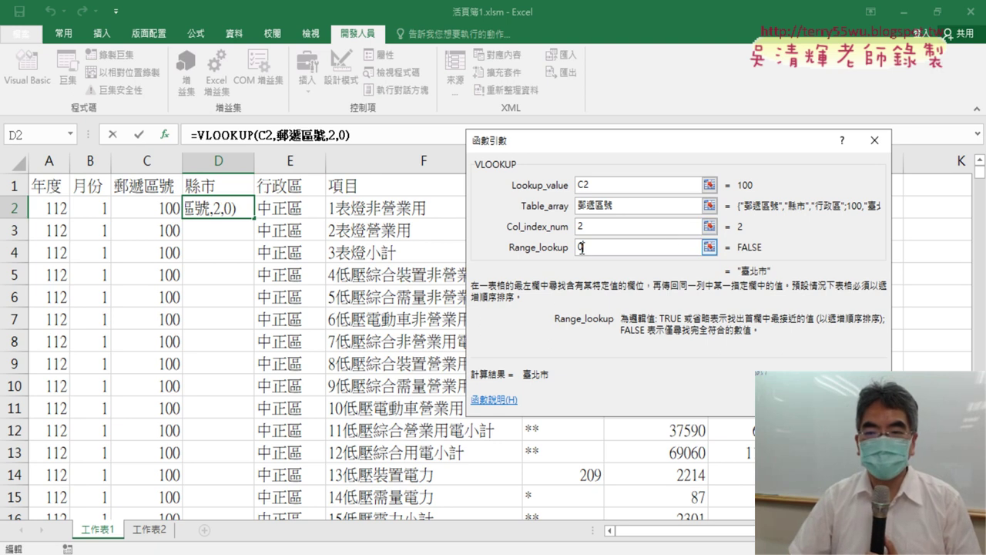
- Commit the D2 VLOOKUP and fill it down the whole of column D
key("Return")
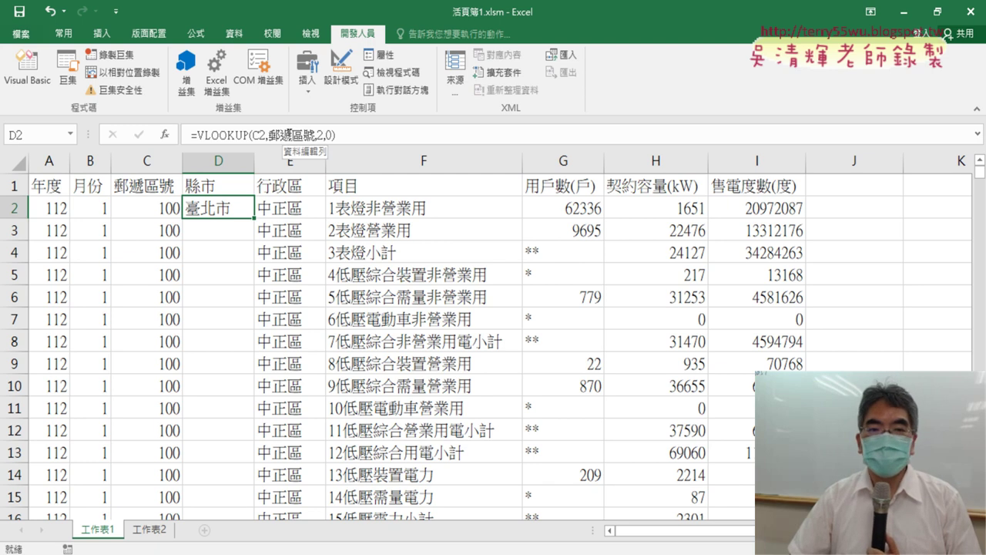
double_click(254, 218)
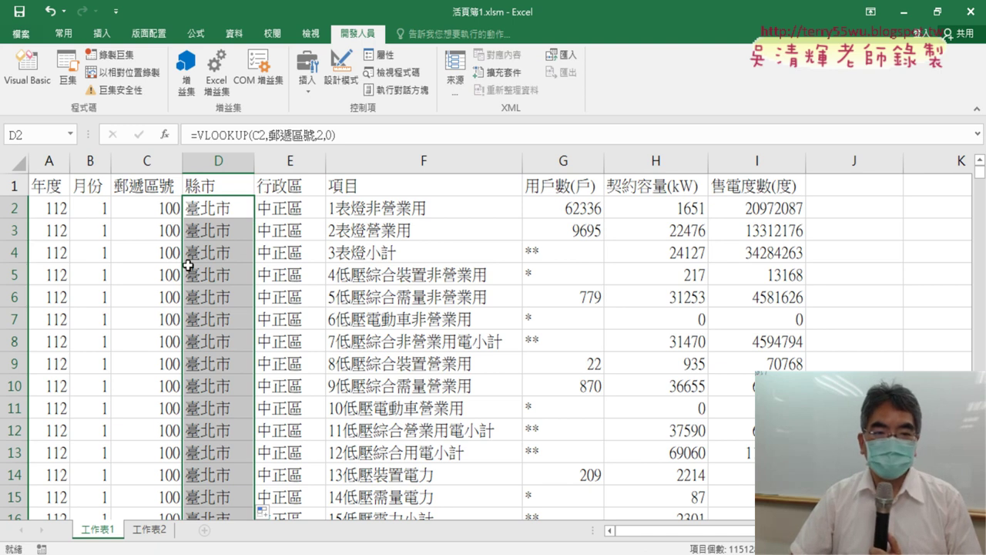
left_click(235, 158)
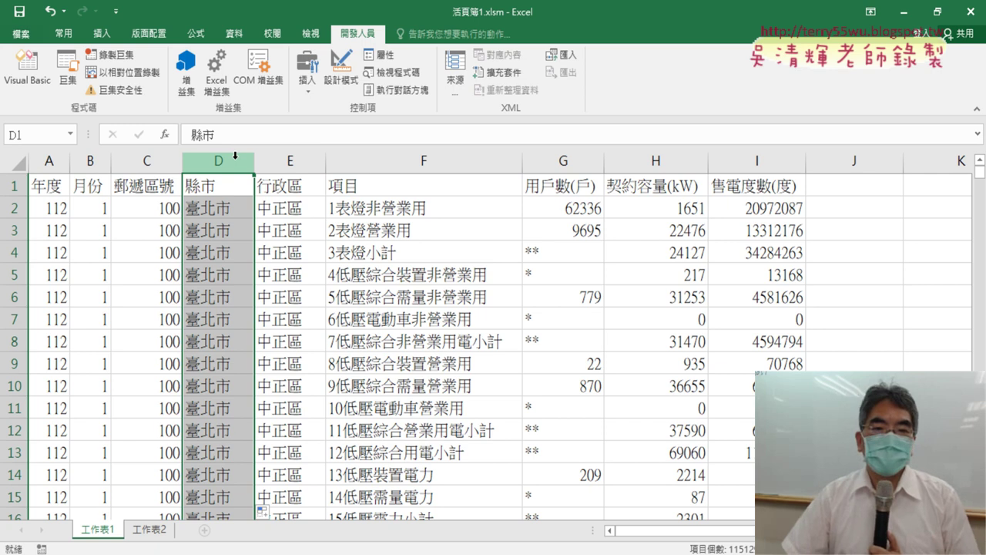
left_click(227, 234)
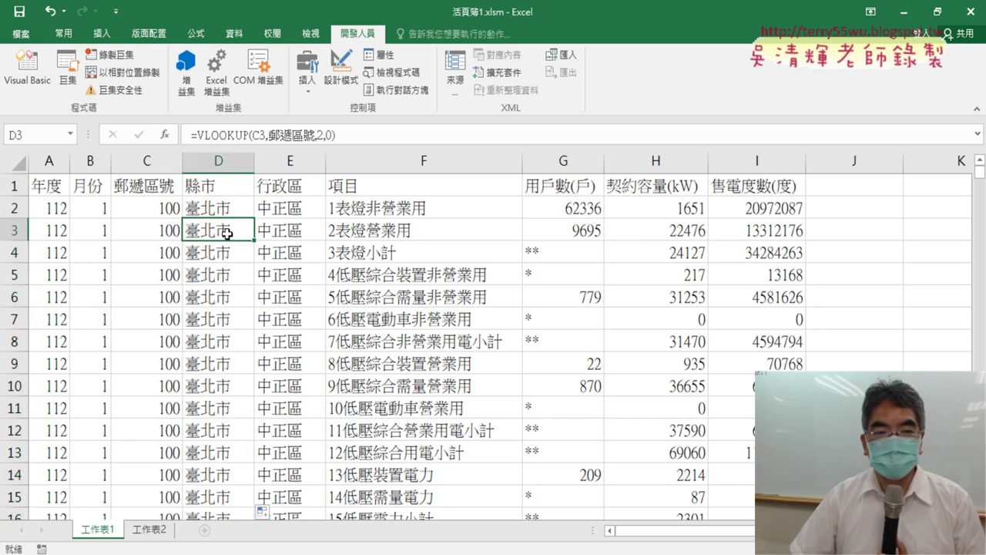
- Review the filled 縣市 values in column D, then select the sales column I
left_click(234, 154)
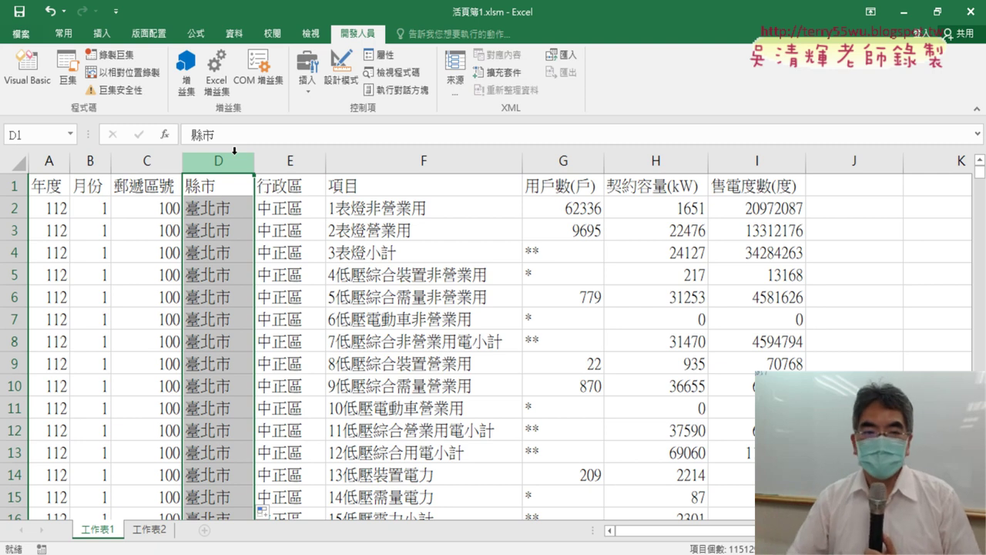
scroll(229, 243, "down", 5)
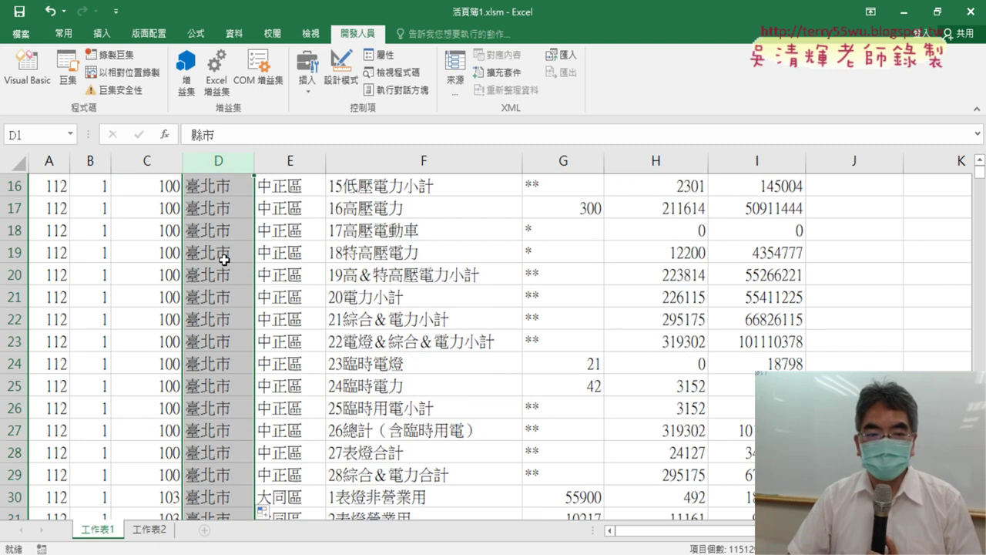
scroll(228, 244, "down", 9)
scroll(228, 244, "down", 4)
scroll(796, 284, "up", 3)
scroll(796, 284, "up", 8)
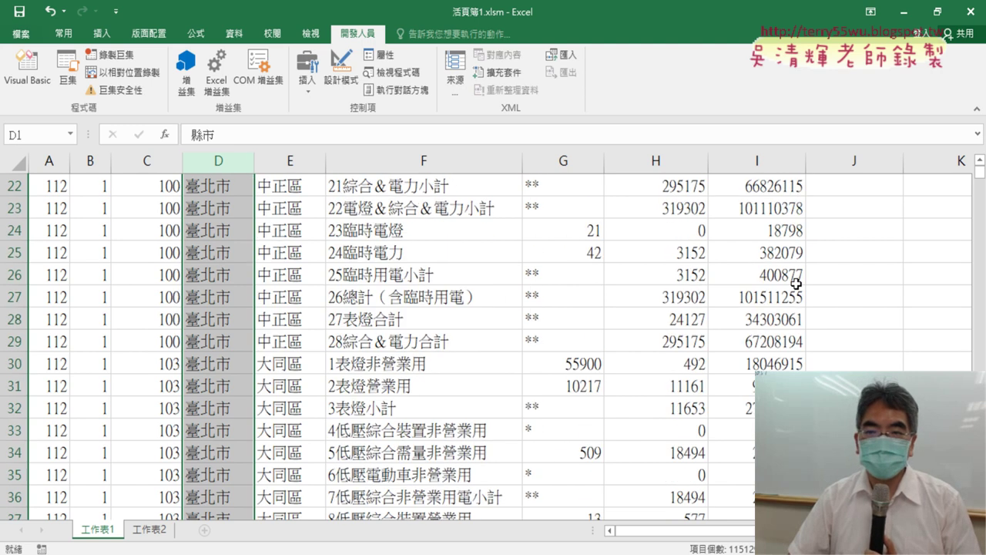
scroll(780, 266, "up", 7)
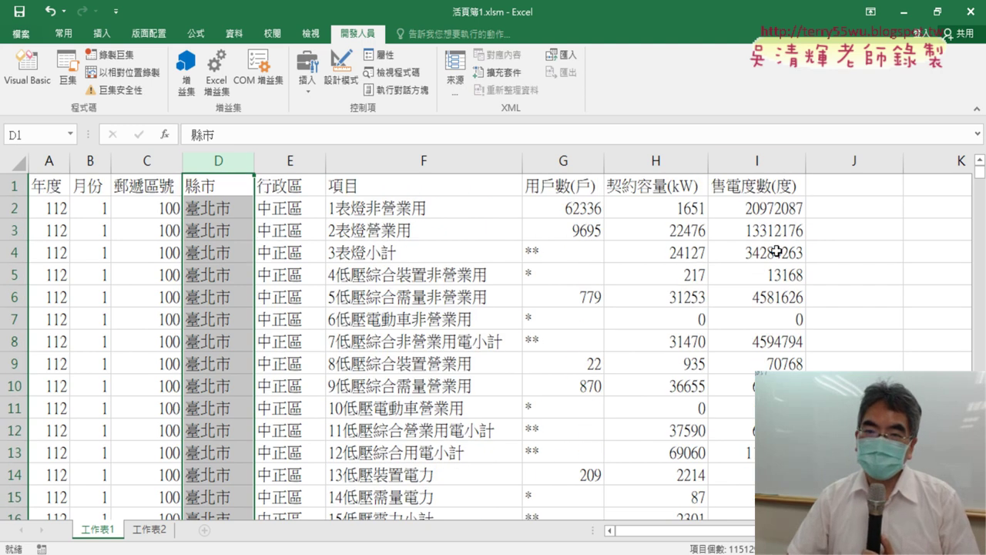
left_click(758, 158)
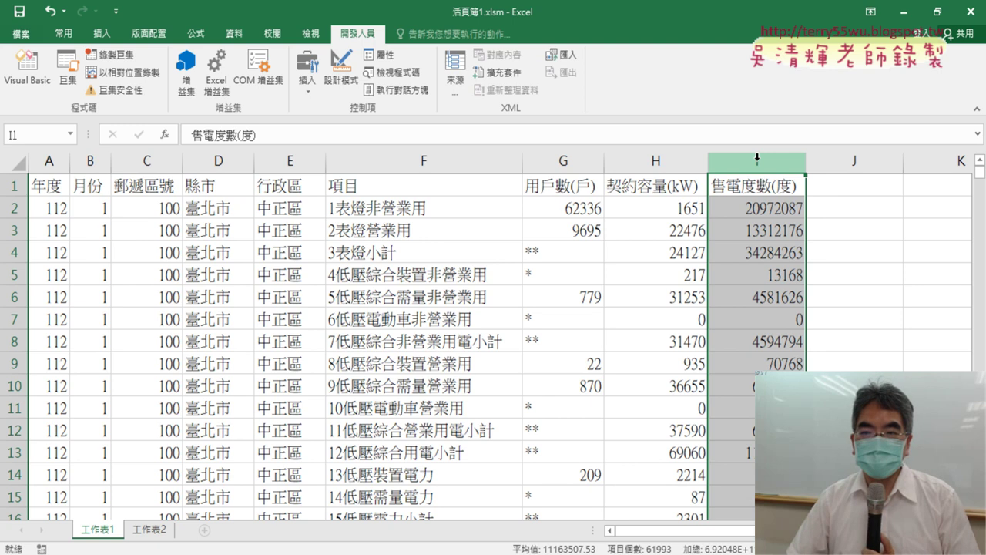
- Apply Comma Style to column I with zero decimal places, then reselect column D
left_click(64, 33)
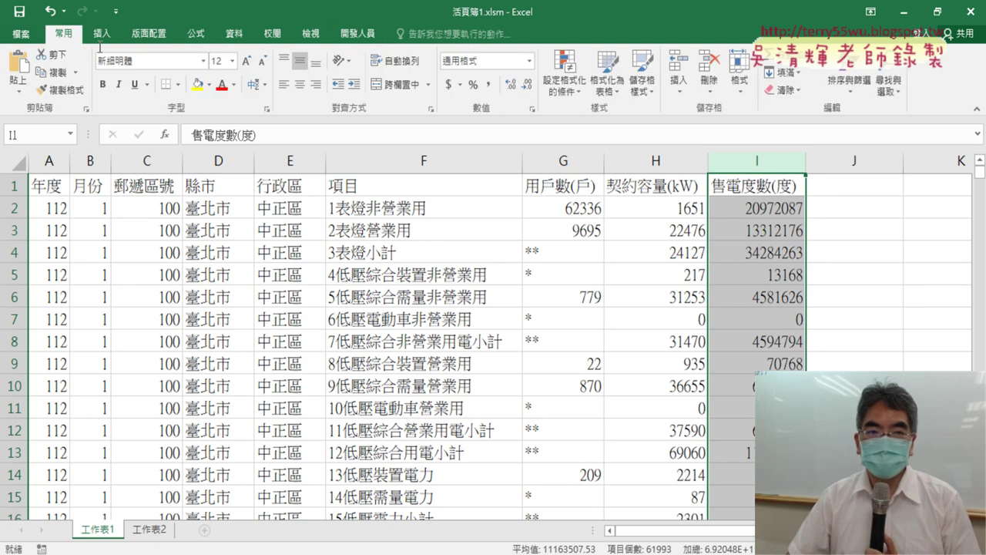
left_click(491, 92)
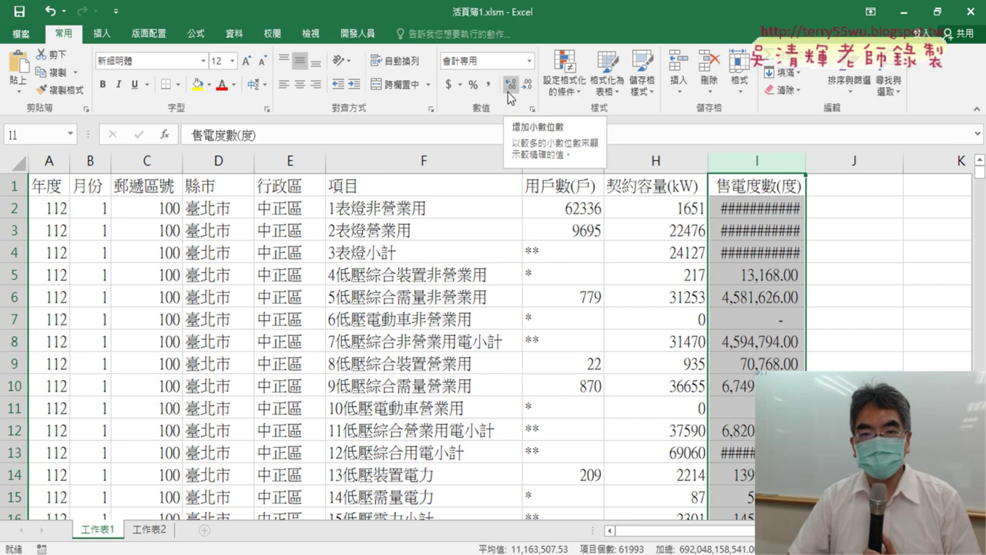
left_click(527, 84)
left_click(527, 84)
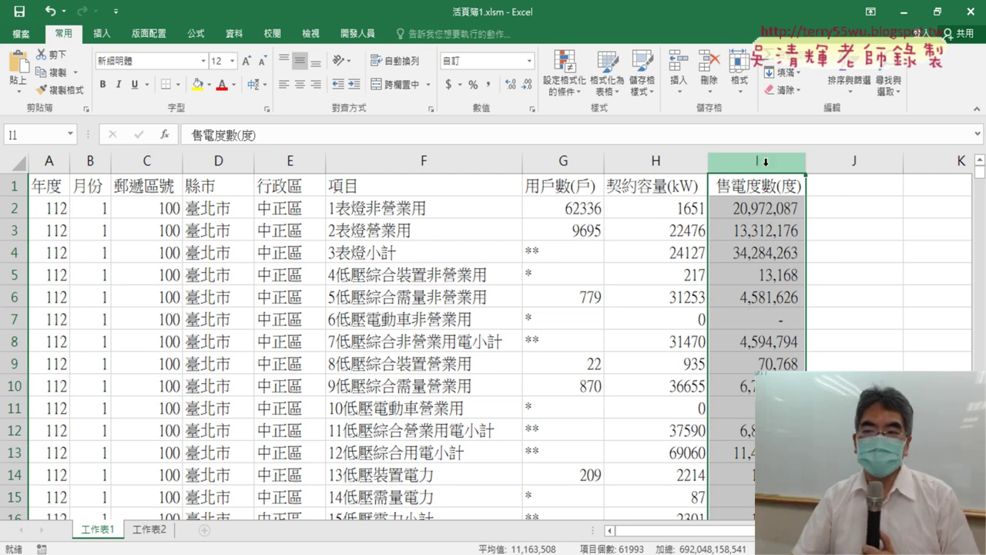
left_click(213, 158)
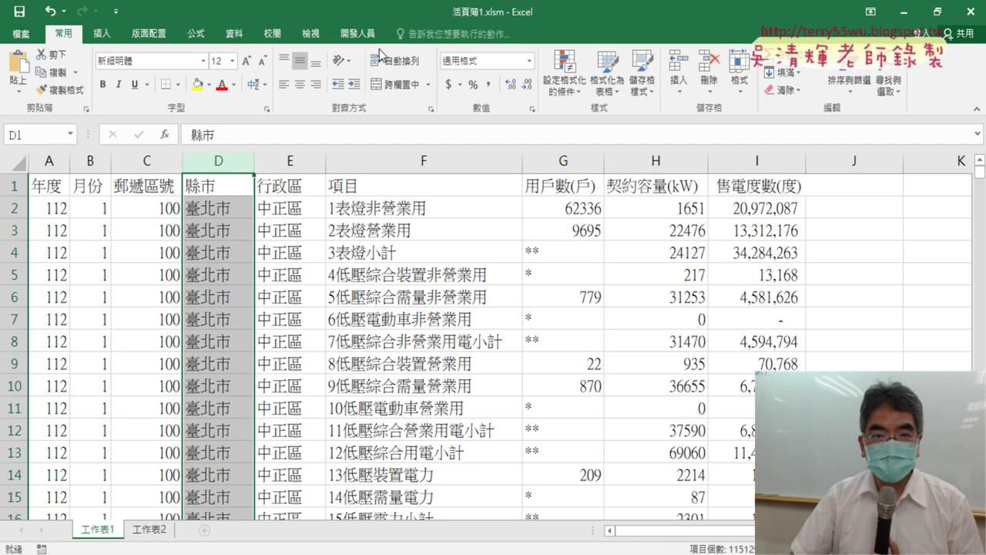
left_click(357, 34)
left_click(27, 68)
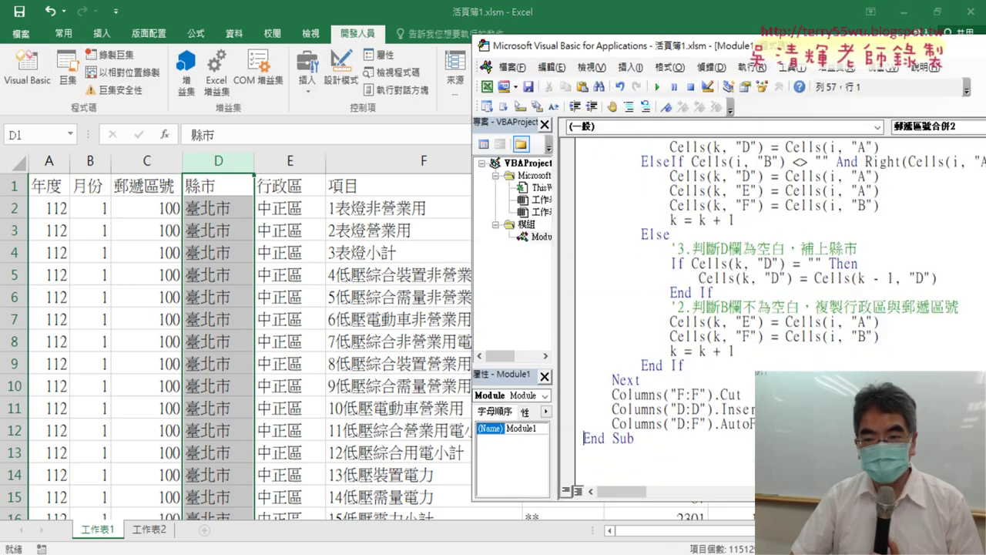
left_click_drag(584, 438, 715, 409)
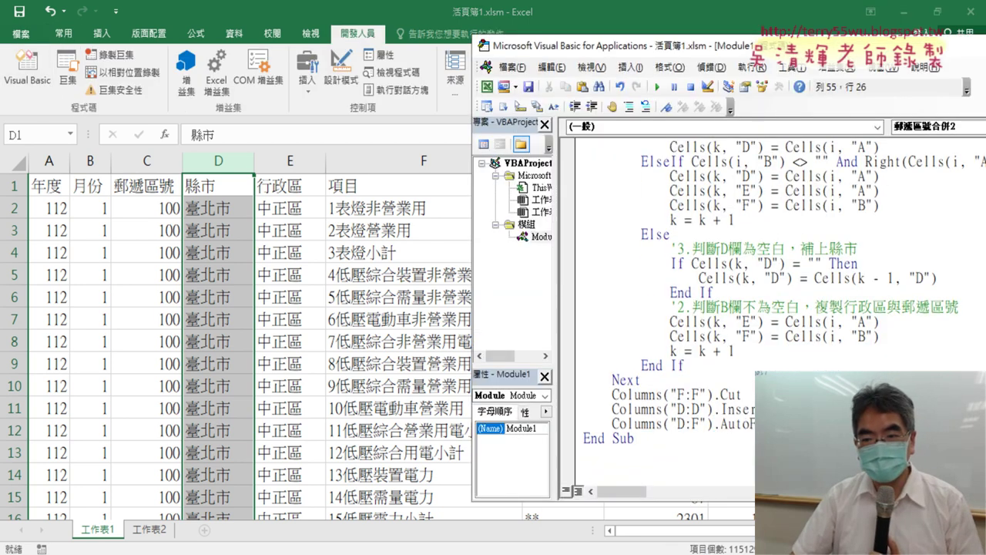
left_click_drag(583, 424, 579, 393)
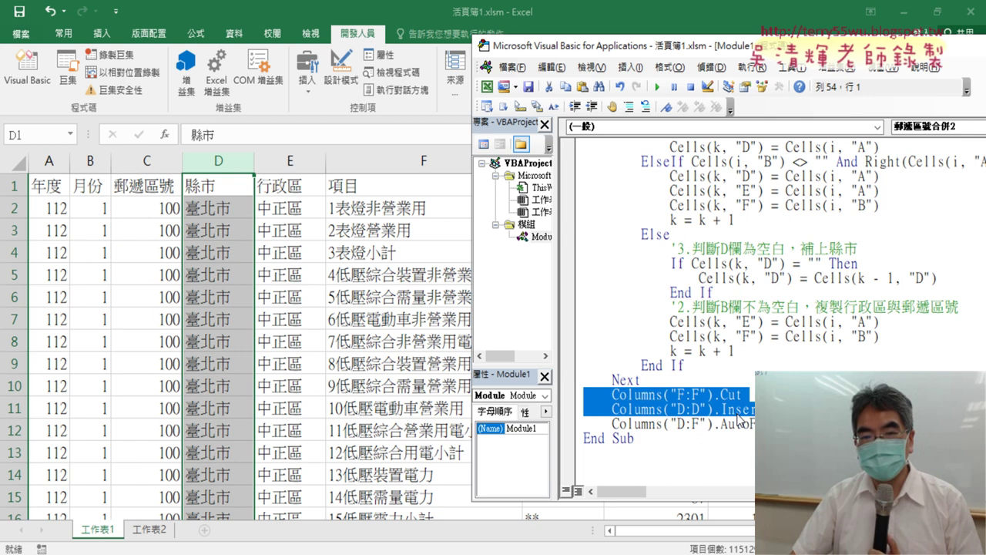
left_click(206, 213)
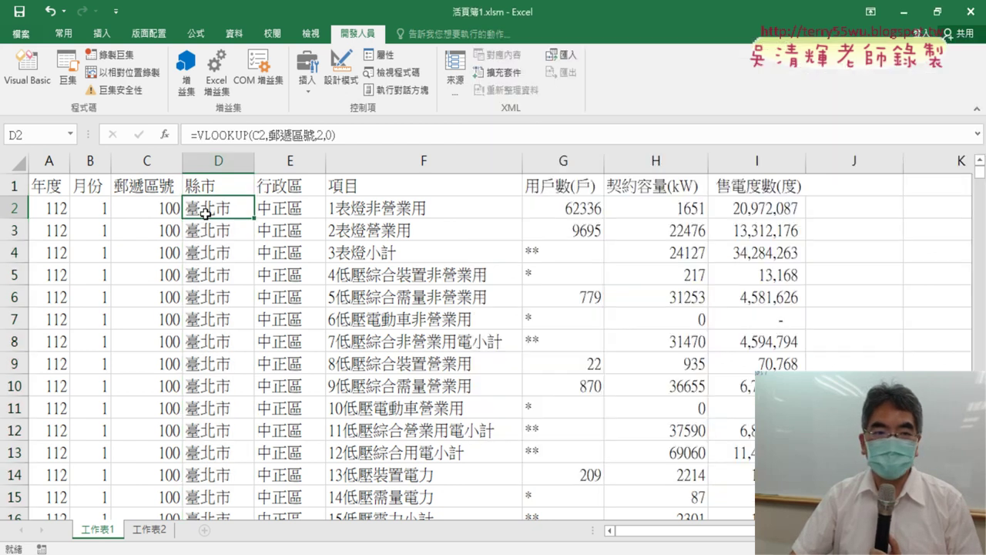